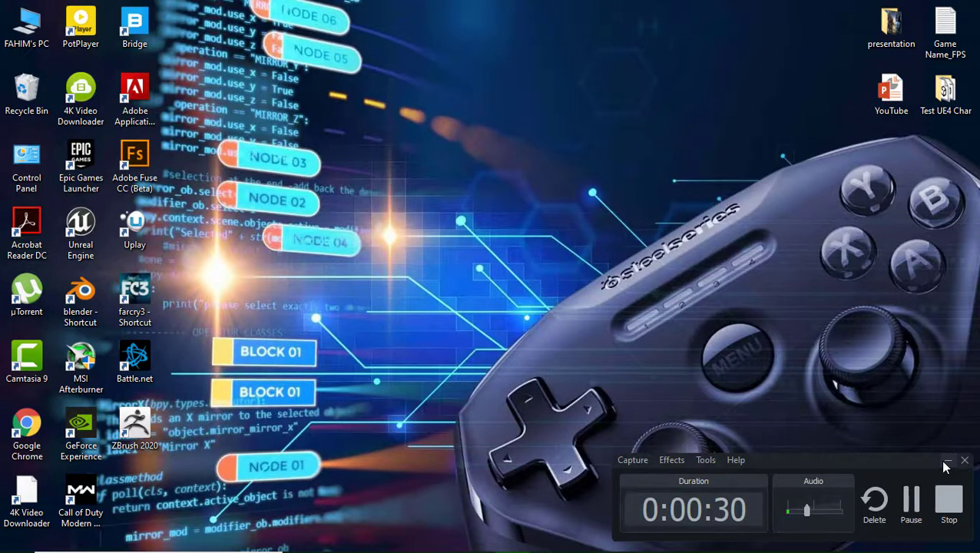
{"action": "left_click", "coordinate": [947, 461]}
{"action": "right_click", "coordinate": [413, 257]}
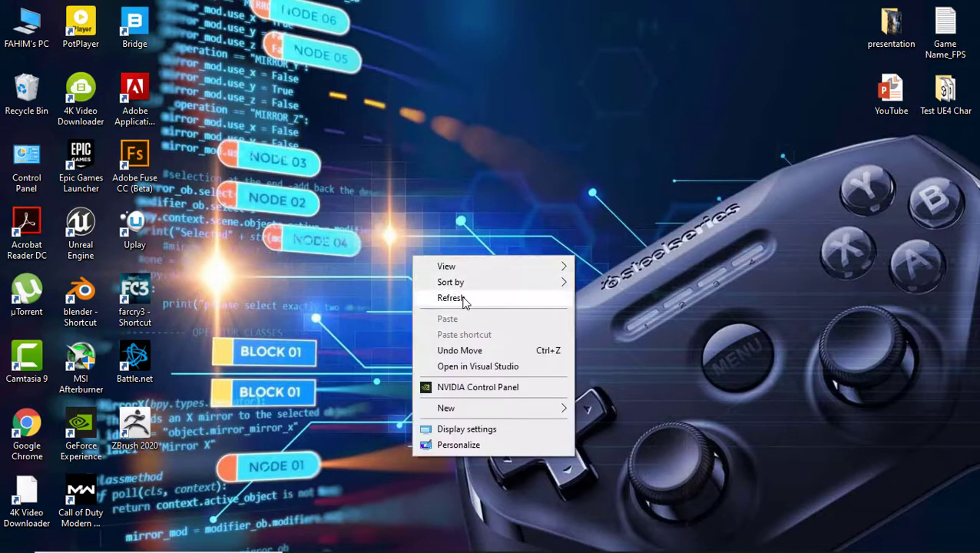
{"action": "left_click", "coordinate": [463, 299]}
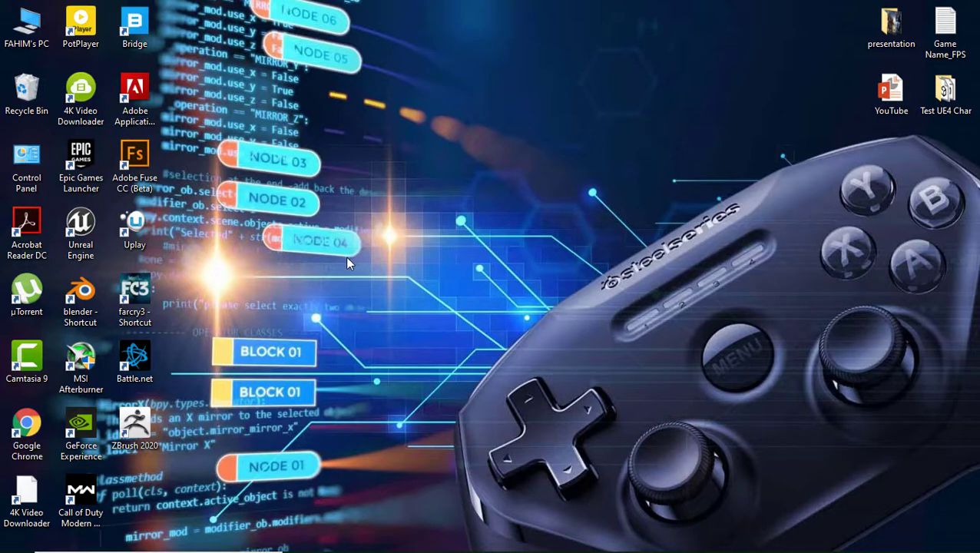
Launch ZBrush 2020, decline the new-version download and close the program again
{"action": "left_click", "coordinate": [142, 434]}
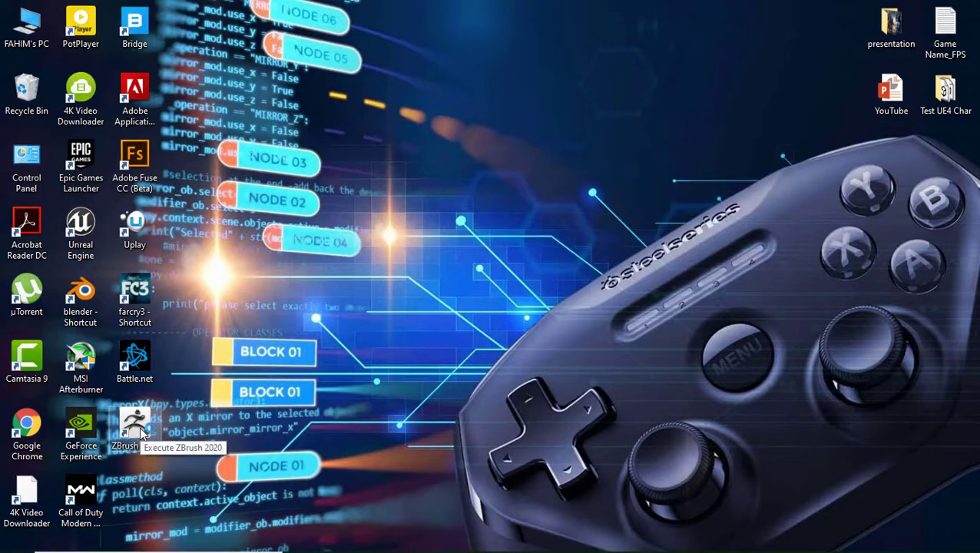
{"action": "double_click", "coordinate": [141, 433]}
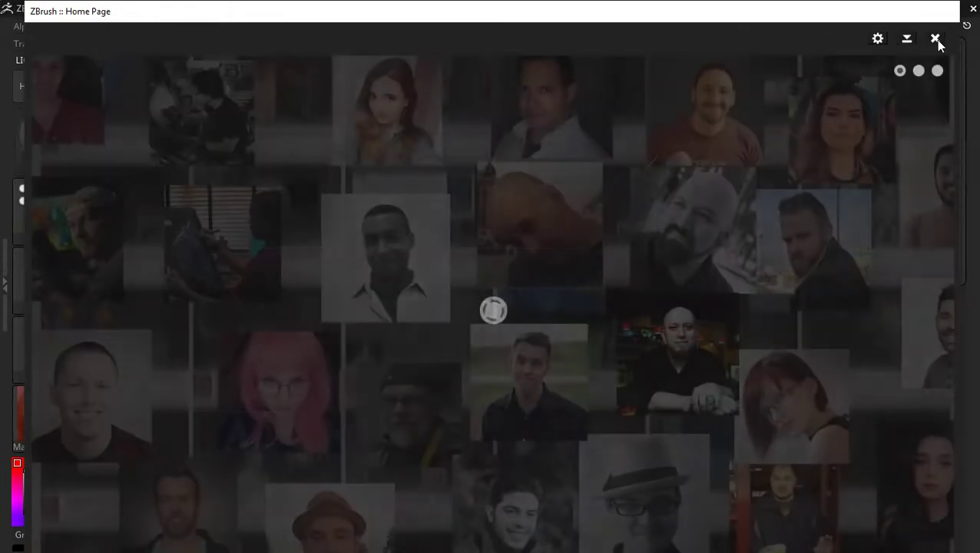
{"action": "left_click", "coordinate": [935, 39]}
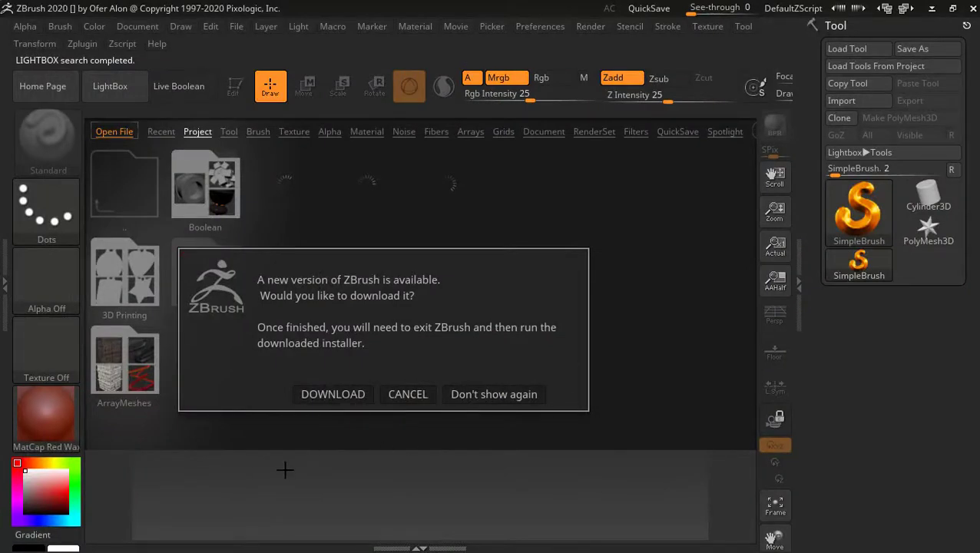
{"action": "left_click", "coordinate": [401, 400]}
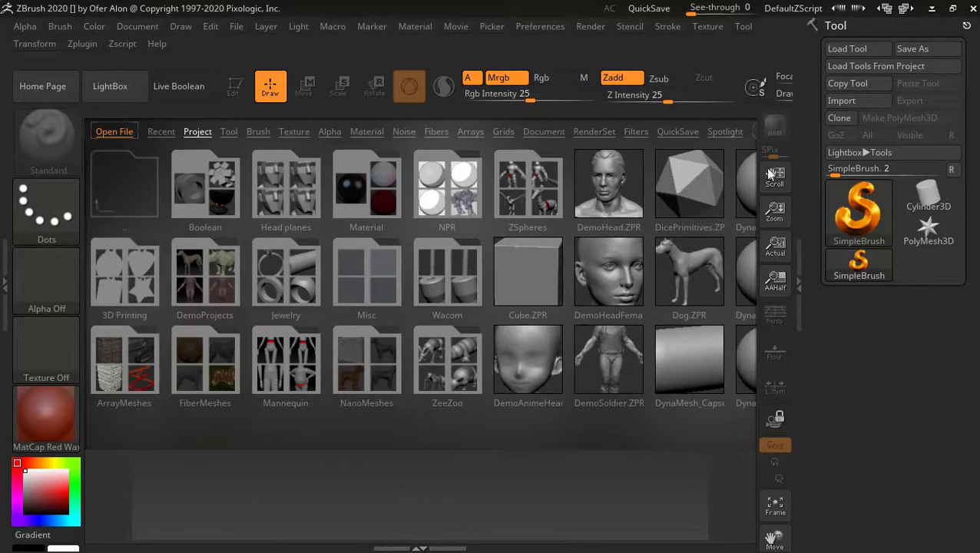
{"action": "left_click", "coordinate": [952, 8]}
{"action": "right_click", "coordinate": [510, 115]}
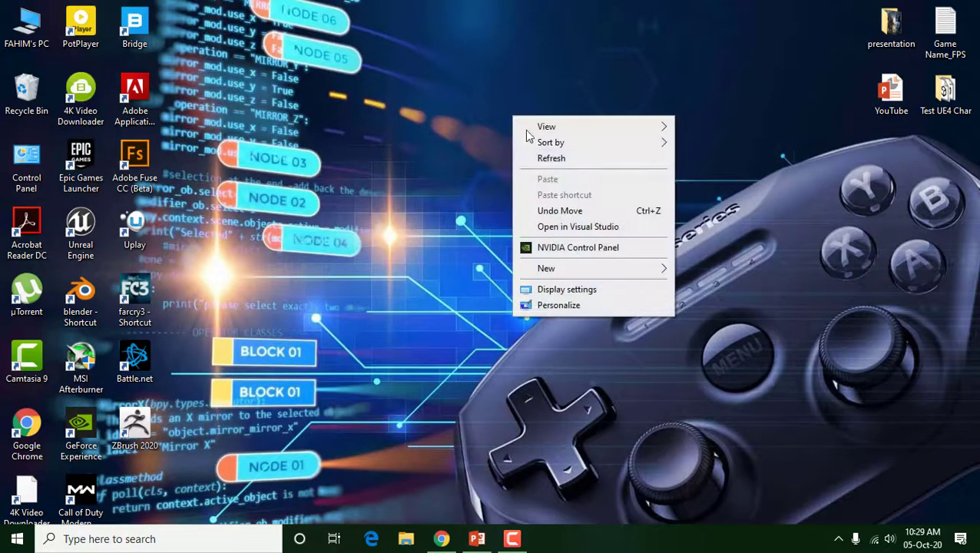
{"action": "right_click", "coordinate": [555, 157]}
{"action": "left_click", "coordinate": [593, 196]}
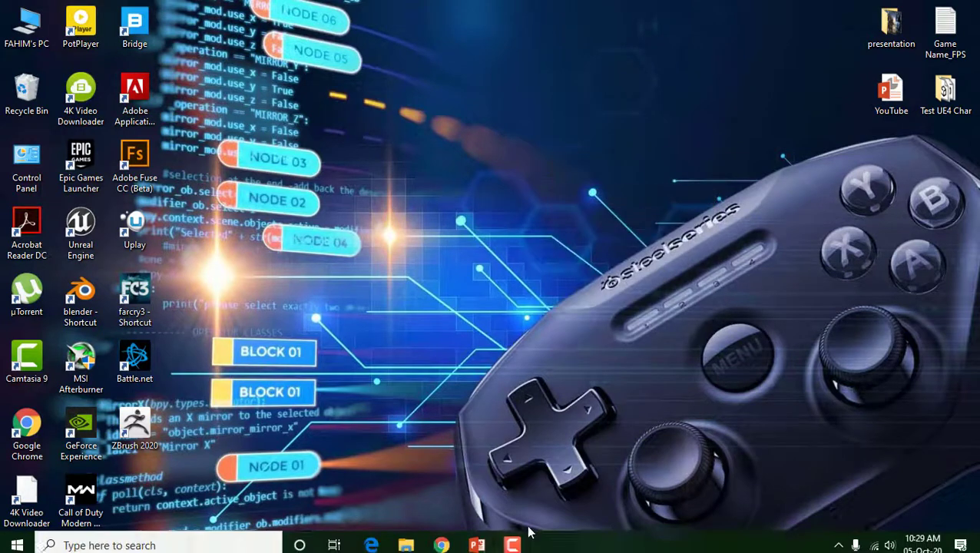
{"action": "left_click", "coordinate": [522, 541]}
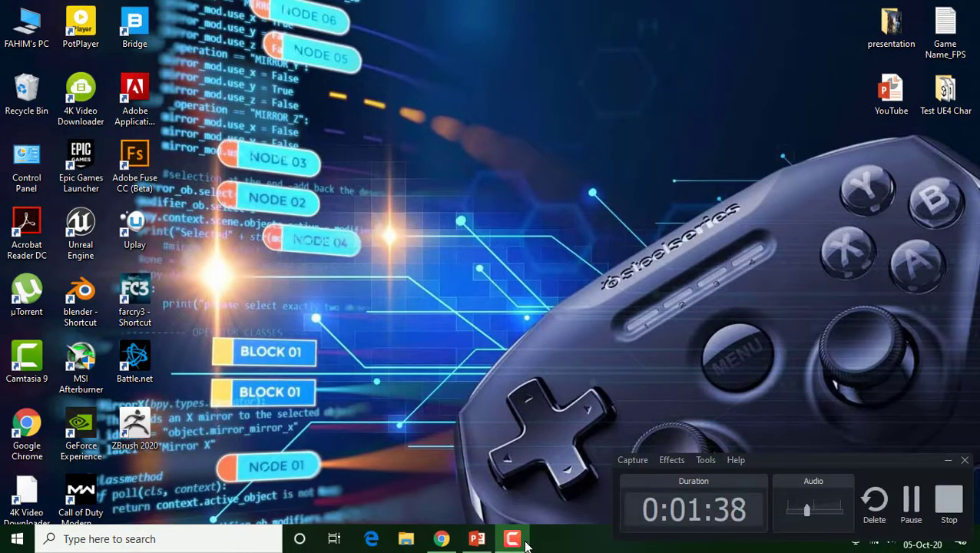
{"action": "left_click", "coordinate": [525, 543]}
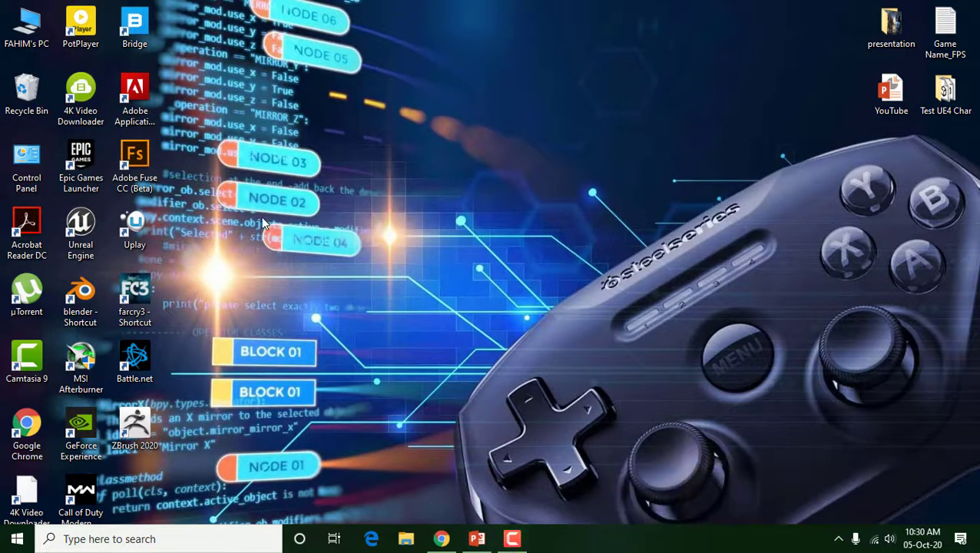
{"action": "right_click", "coordinate": [277, 164]}
{"action": "right_click", "coordinate": [321, 208]}
{"action": "left_click", "coordinate": [370, 247]}
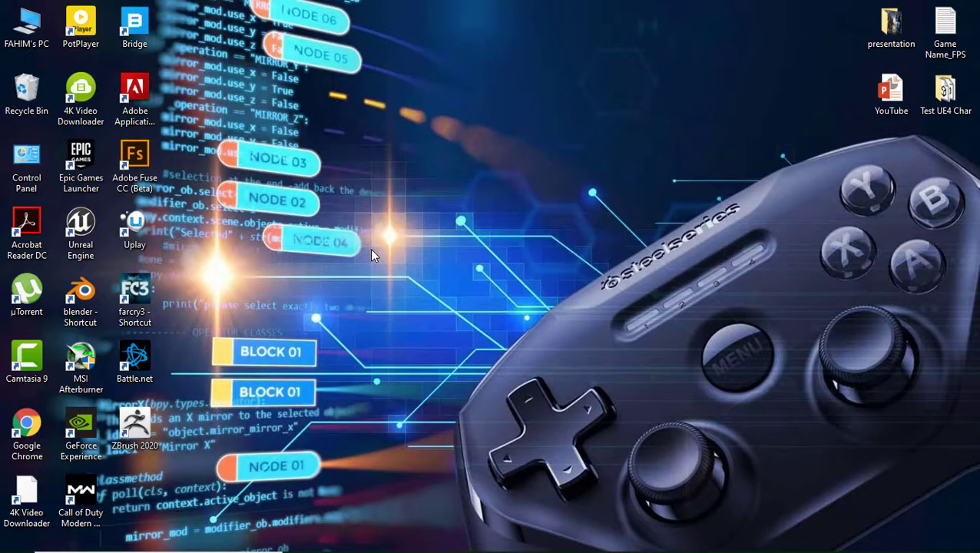
Start Adobe Fuse CC (Beta) and begin a new character with the Male Fit A head
{"action": "double_click", "coordinate": [138, 176]}
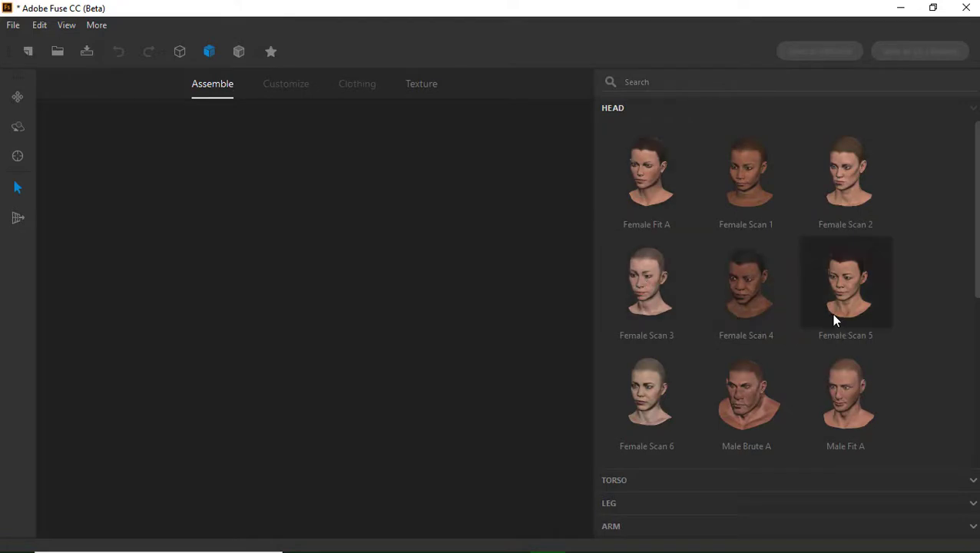
{"action": "scroll", "coordinate": [771, 288], "scroll_direction": "down", "scroll_amount": 2}
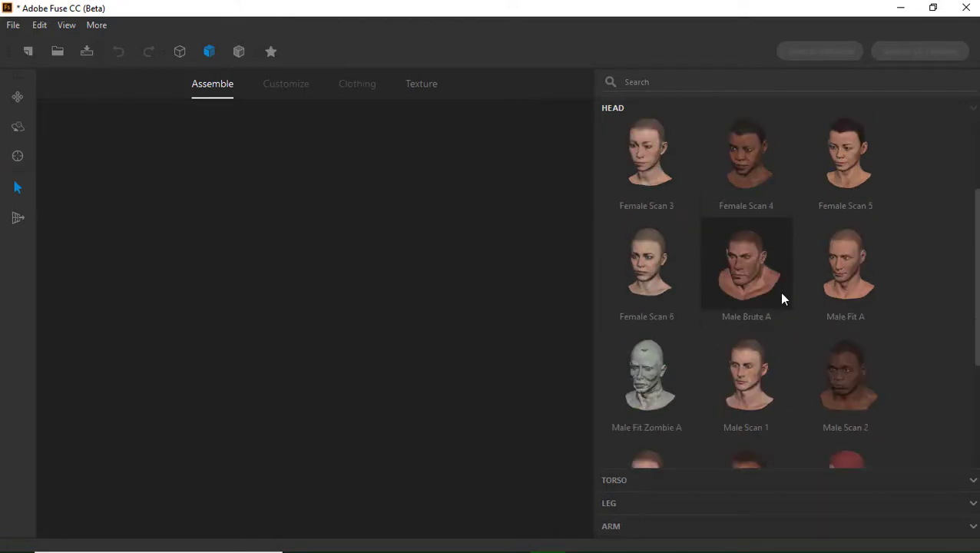
{"action": "left_click", "coordinate": [825, 288]}
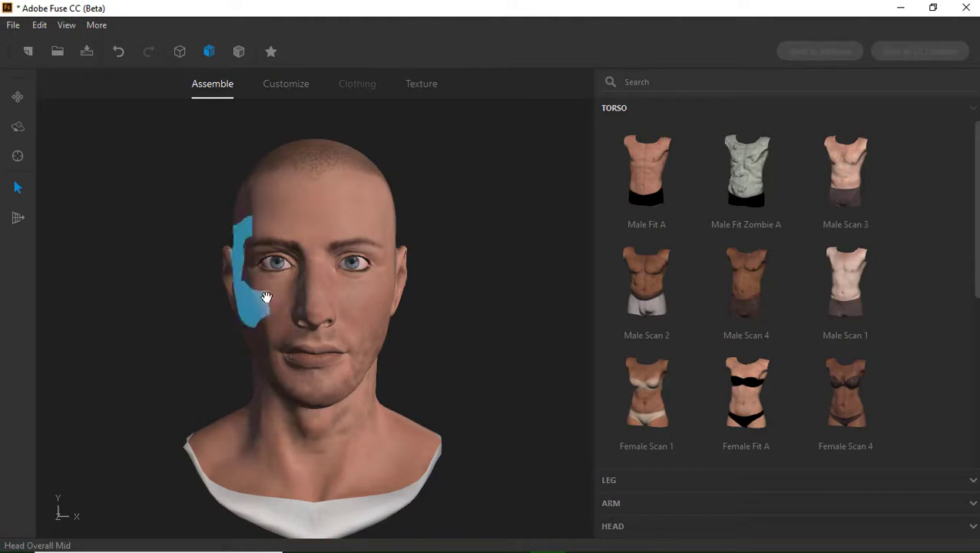
Complete the character's body by assembling the Male Fit A torso, legs and arms under the head
{"action": "left_click", "coordinate": [286, 90]}
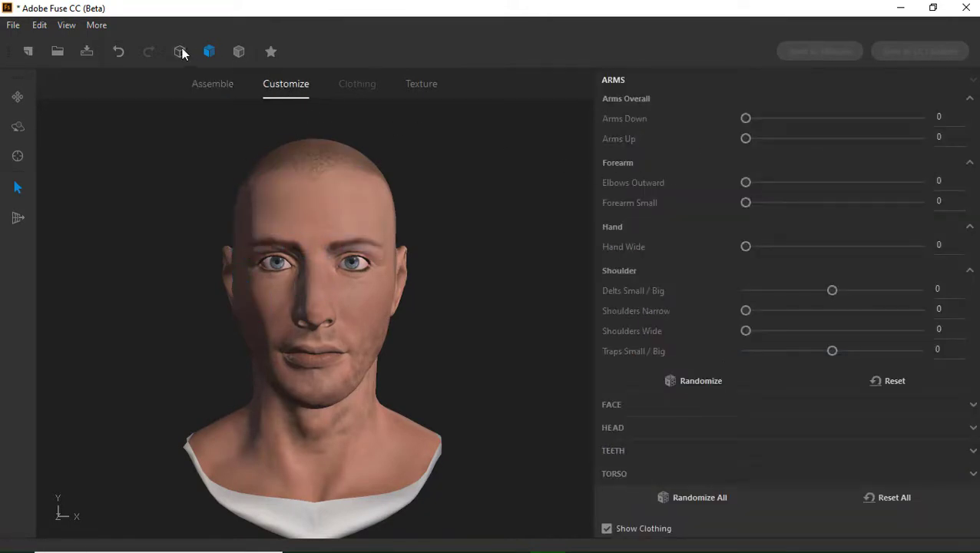
{"action": "left_click", "coordinate": [212, 88]}
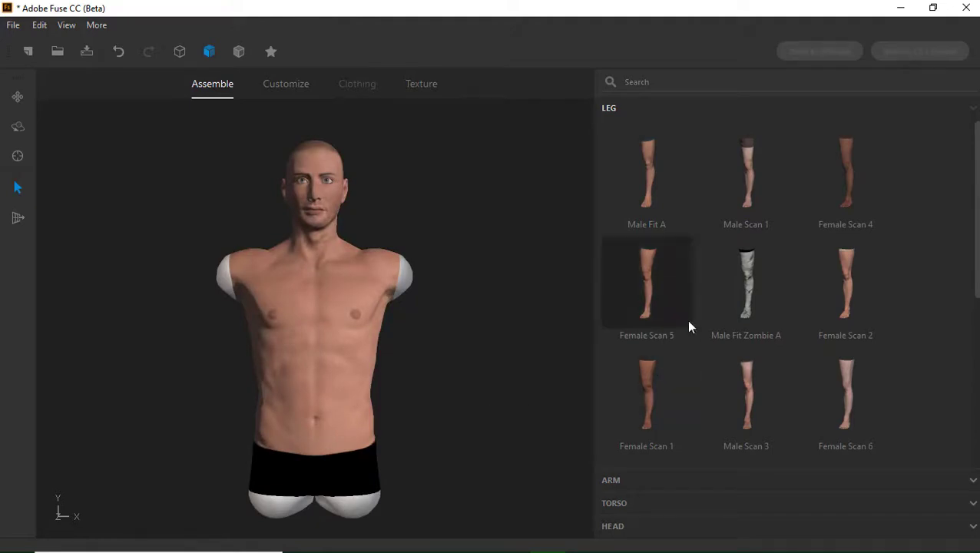
{"action": "left_click", "coordinate": [647, 204]}
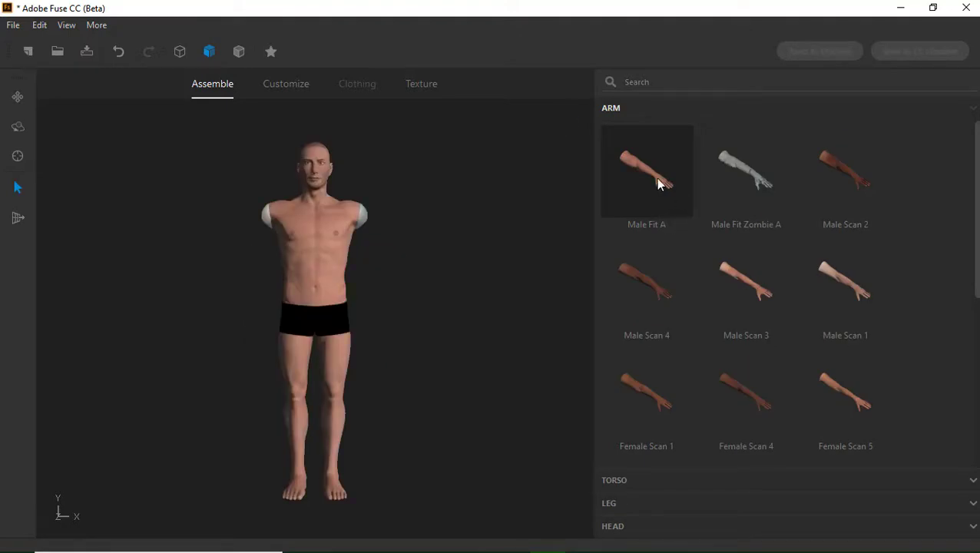
{"action": "left_click", "coordinate": [657, 183]}
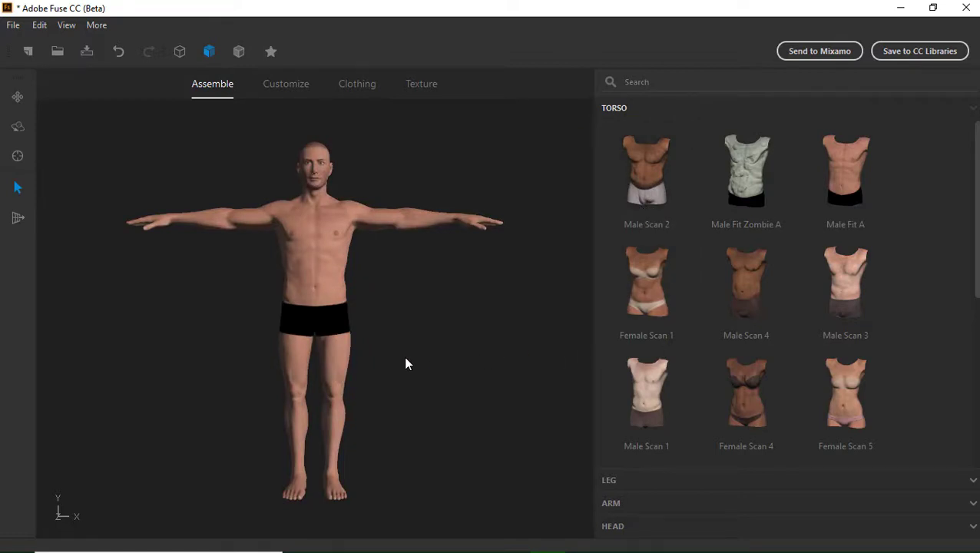
Try the Male Scan 2 torso on the character and switch back to the Male Fit A torso
{"action": "left_click", "coordinate": [638, 196]}
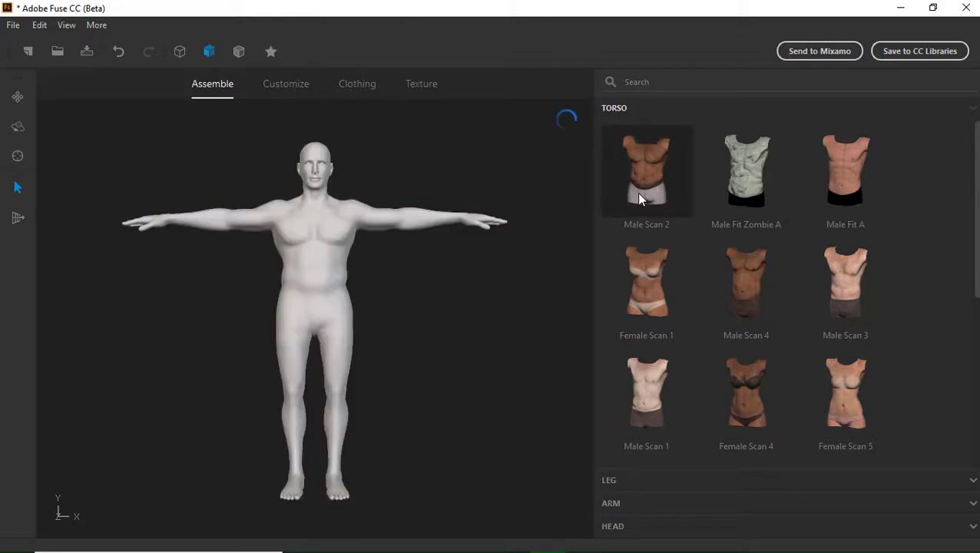
{"action": "left_click", "coordinate": [840, 185]}
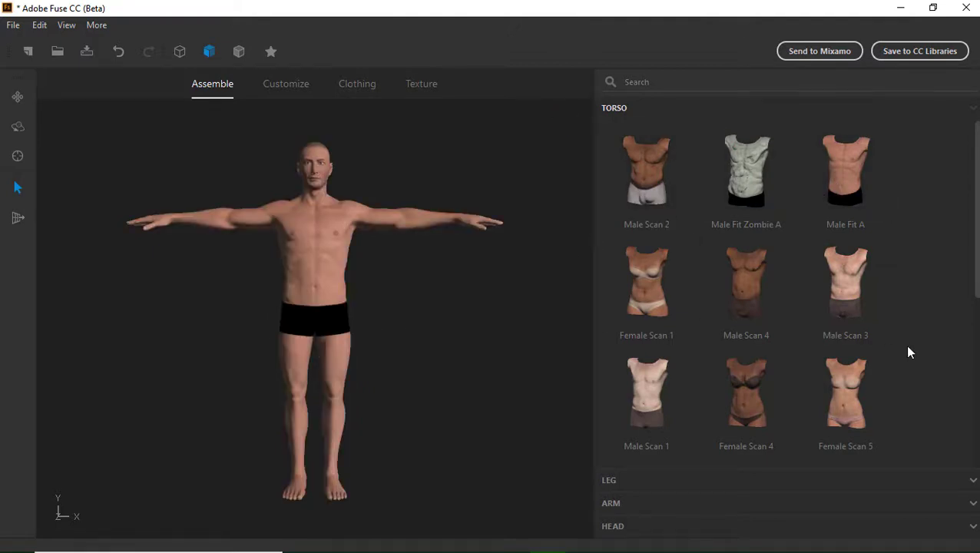
{"action": "scroll", "coordinate": [902, 349], "scroll_direction": "down", "scroll_amount": 4}
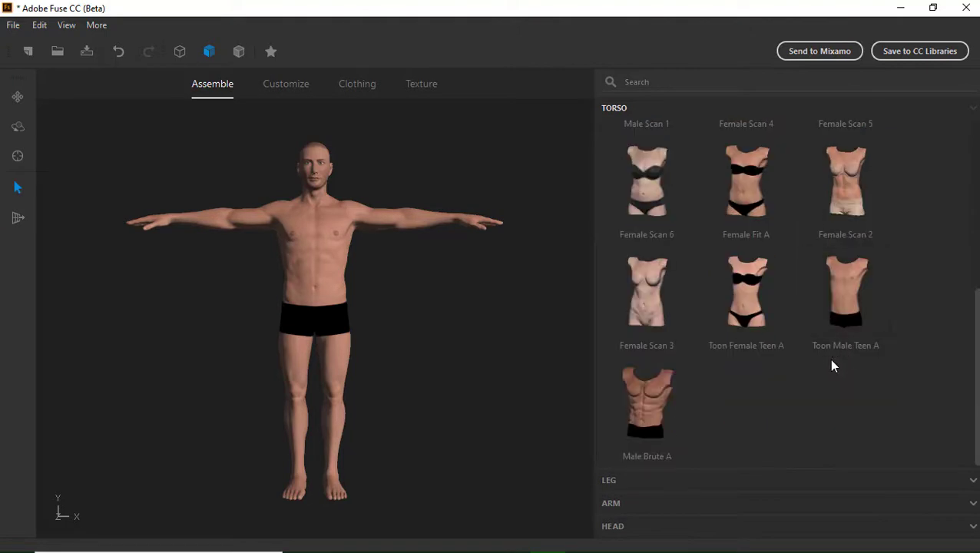
Dress the character's upper body in the open blazer with dress shirt from the clothing tops
{"action": "left_click", "coordinate": [357, 88]}
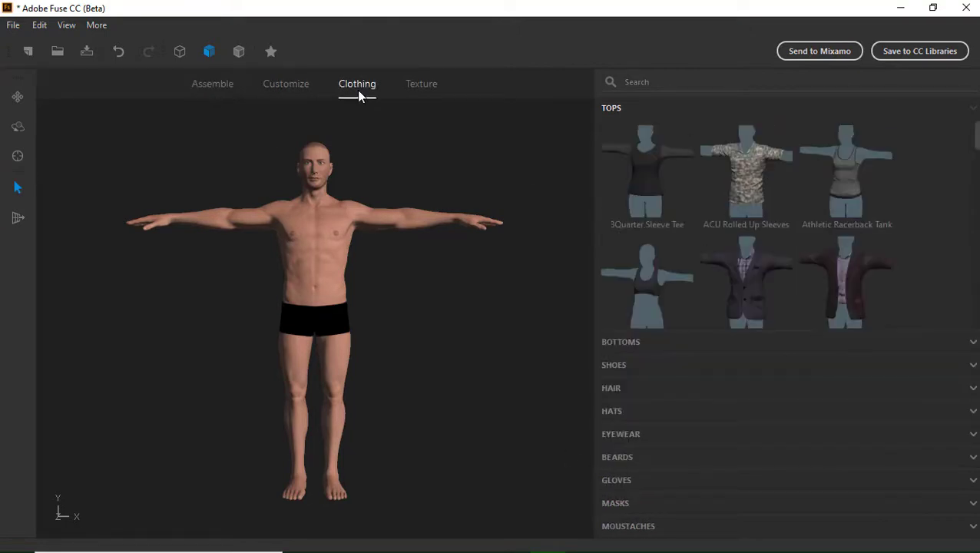
{"action": "scroll", "coordinate": [745, 266], "scroll_direction": "down", "scroll_amount": 1}
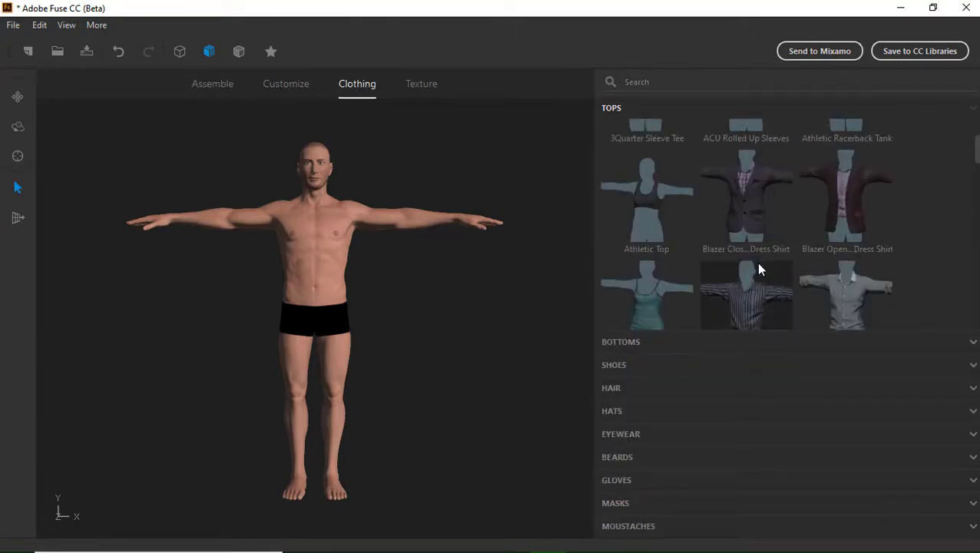
{"action": "left_click", "coordinate": [836, 180]}
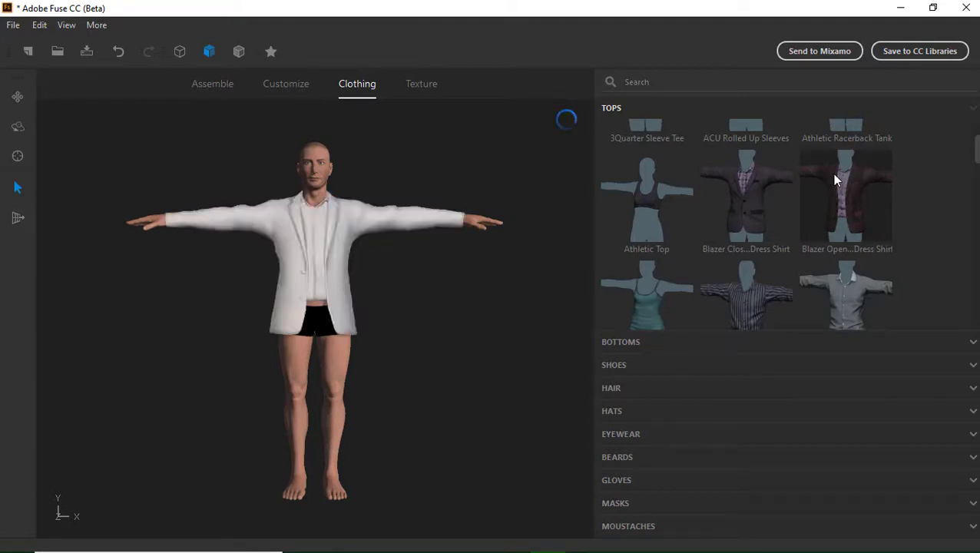
{"action": "scroll", "coordinate": [790, 223], "scroll_direction": "down", "scroll_amount": 2}
{"action": "scroll", "coordinate": [777, 244], "scroll_direction": "down", "scroll_amount": 1}
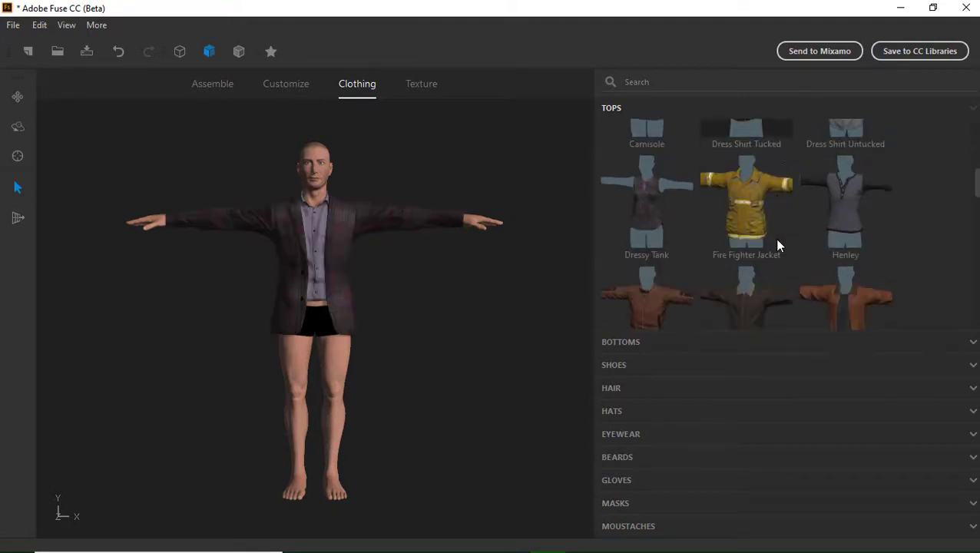
Add the Dress Pant bottoms and the Boots 1 shoes to the character's outfit
{"action": "left_click", "coordinate": [677, 347]}
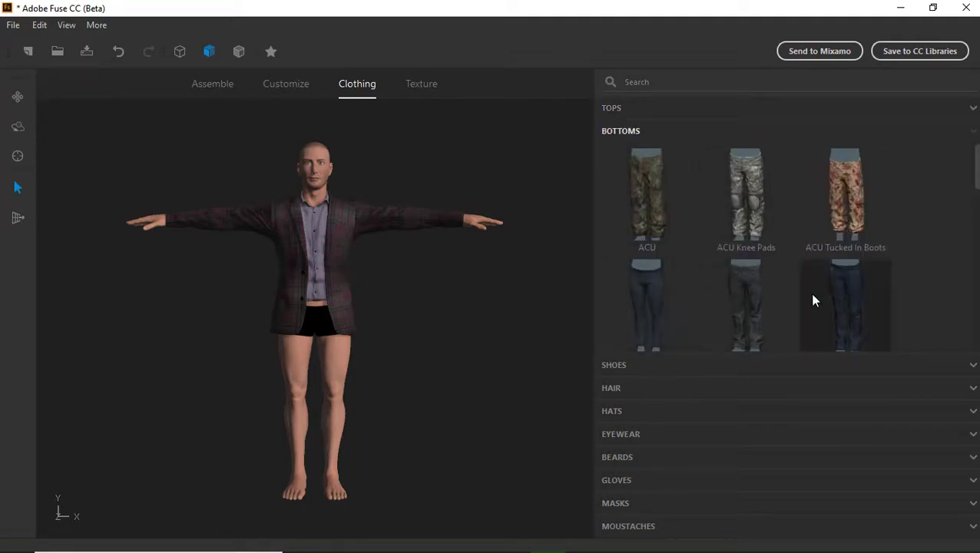
{"action": "scroll", "coordinate": [791, 288], "scroll_direction": "down", "scroll_amount": 2}
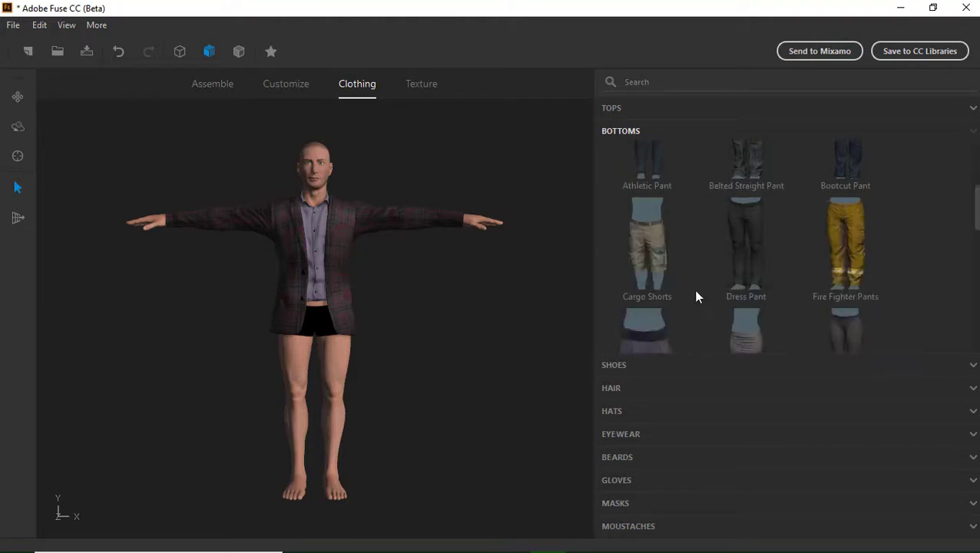
{"action": "left_click", "coordinate": [736, 253]}
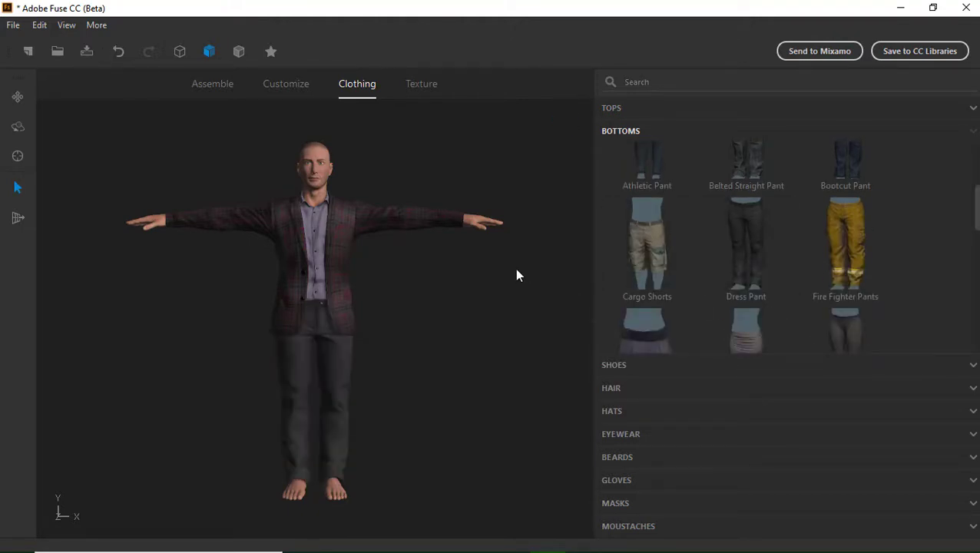
{"action": "scroll", "coordinate": [742, 322], "scroll_direction": "down", "scroll_amount": 4}
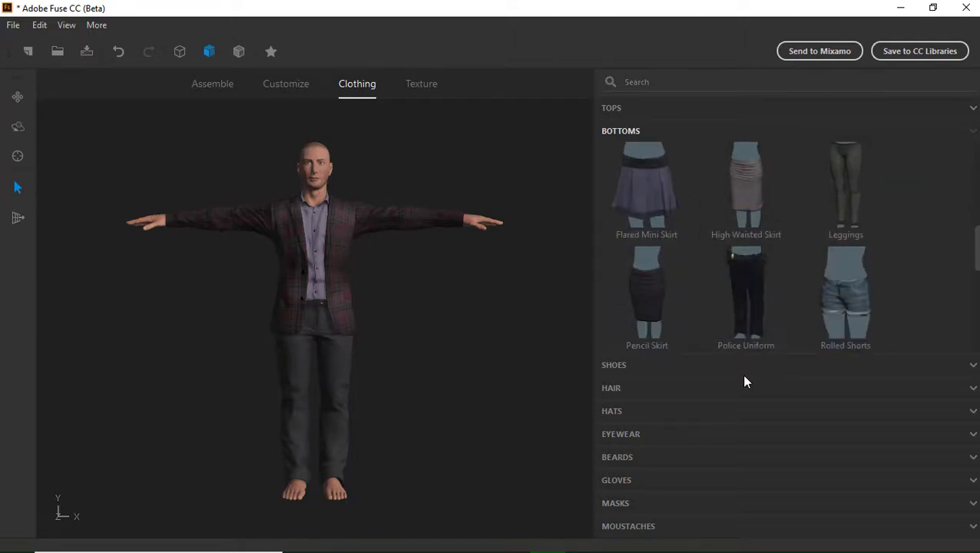
{"action": "left_click", "coordinate": [767, 367]}
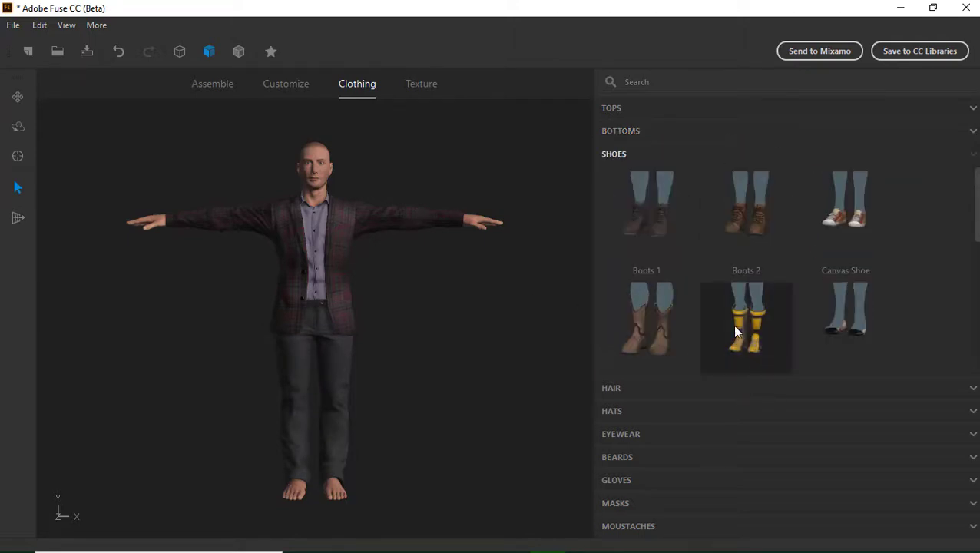
{"action": "left_click", "coordinate": [652, 228]}
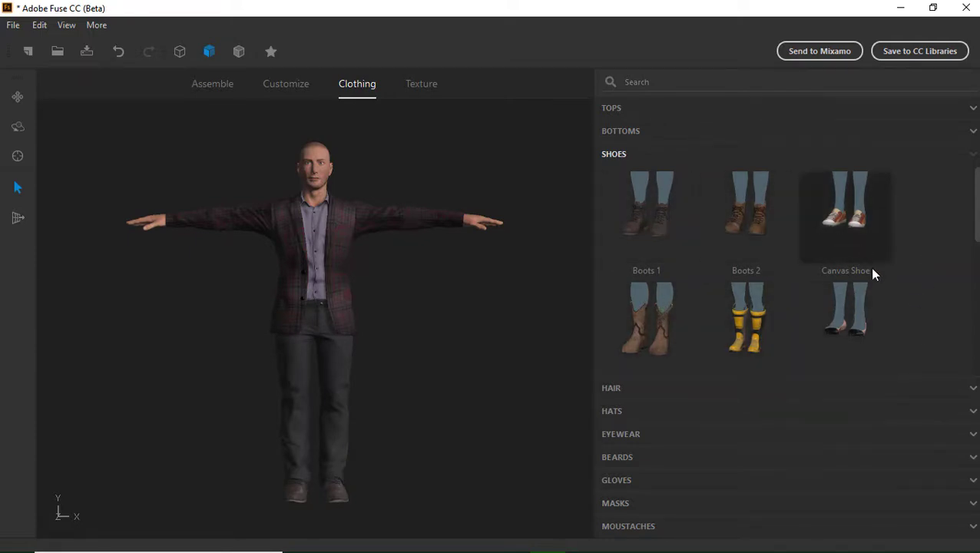
Try the Alpha Fauxhawk hairstyle on the character and replace it with Alpha Short Hair
{"action": "left_click", "coordinate": [800, 384]}
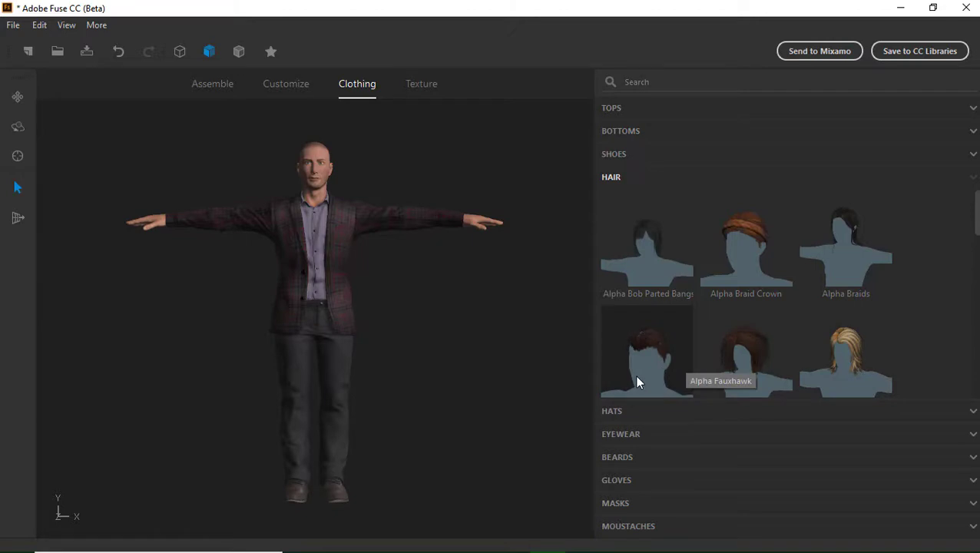
{"action": "scroll", "coordinate": [804, 367], "scroll_direction": "down", "scroll_amount": 5}
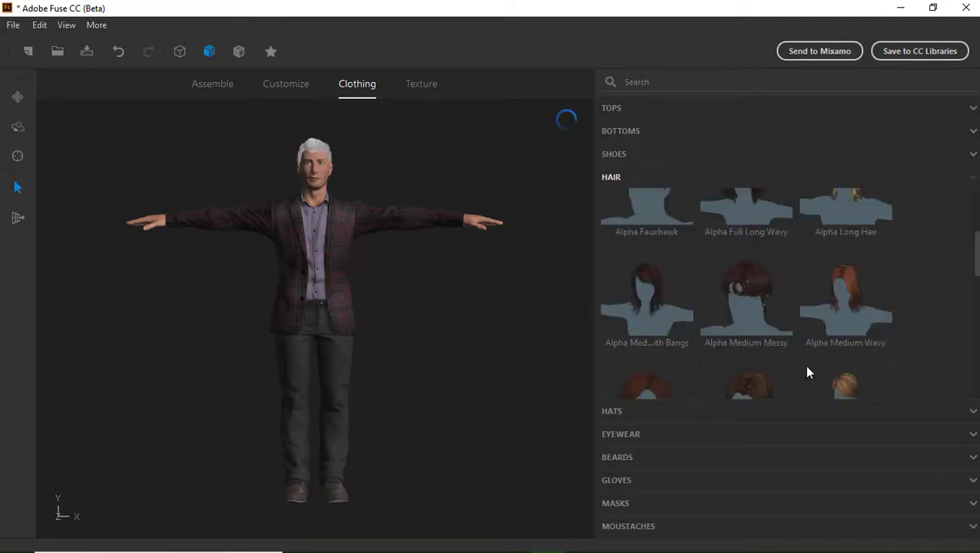
{"action": "scroll", "coordinate": [698, 328], "scroll_direction": "down", "scroll_amount": 5}
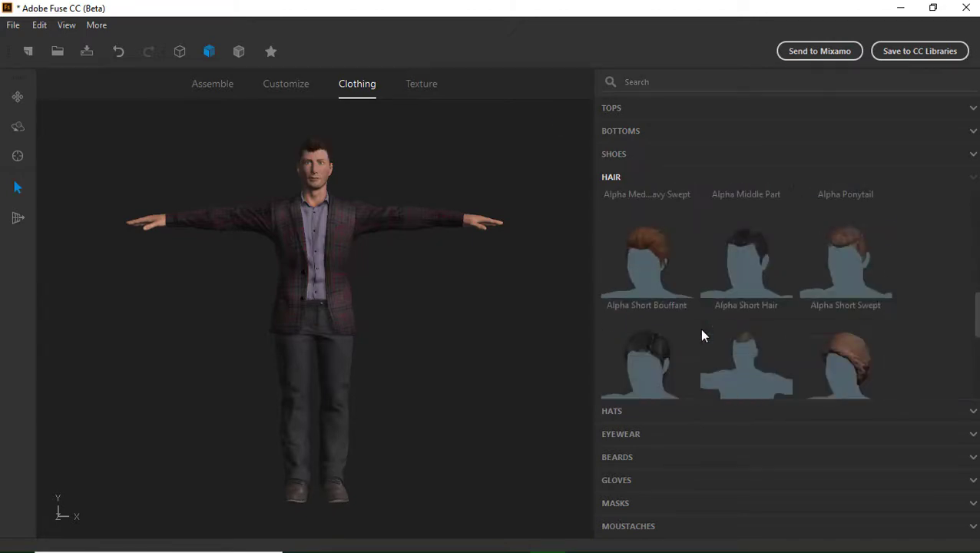
{"action": "left_click", "coordinate": [736, 287]}
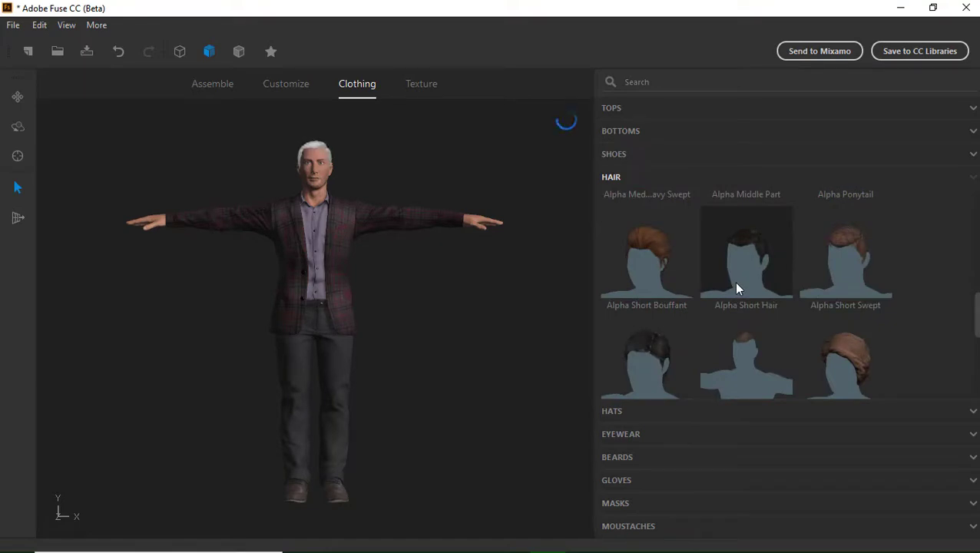
Try the Alpha Short Swept hairstyle on the character and switch back to Alpha Short Hair
{"action": "left_click", "coordinate": [848, 266]}
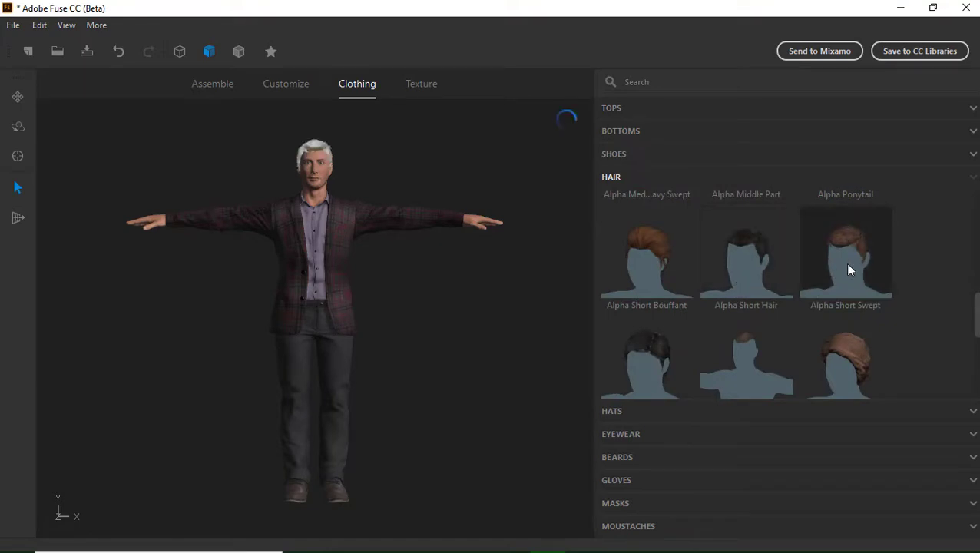
{"action": "left_click", "coordinate": [767, 267]}
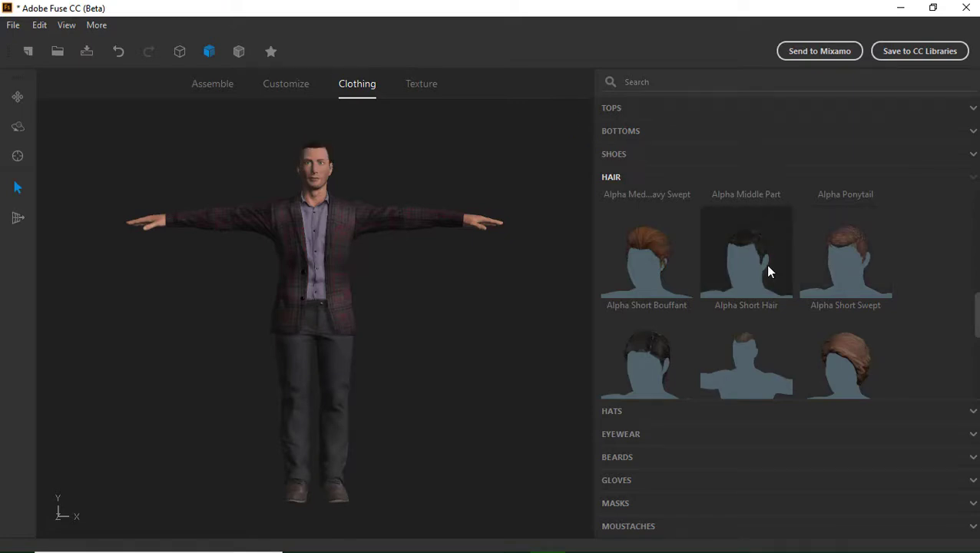
{"action": "scroll", "coordinate": [757, 288], "scroll_direction": "down", "scroll_amount": 5}
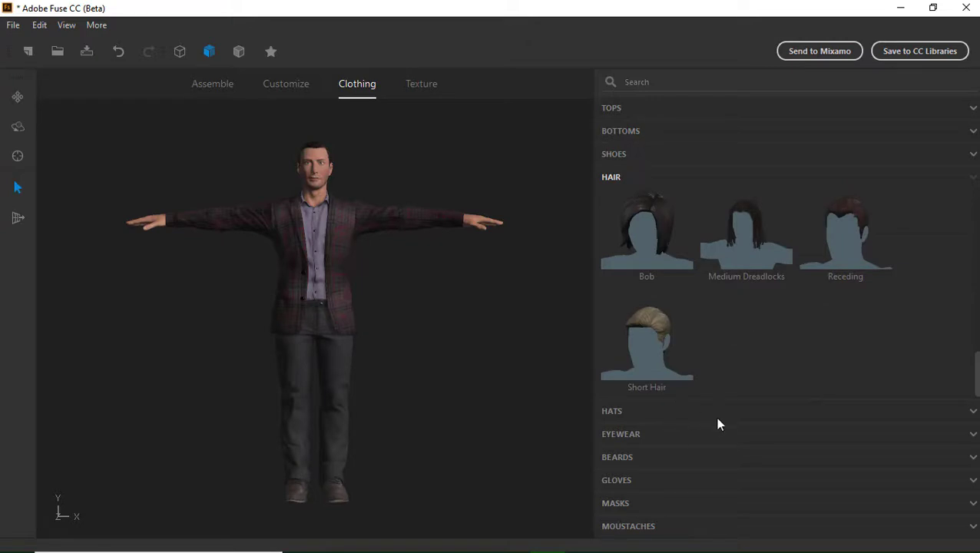
Put the yellow Hard Hat from the hats collection on the character and look through the remaining hats
{"action": "left_click", "coordinate": [743, 413]}
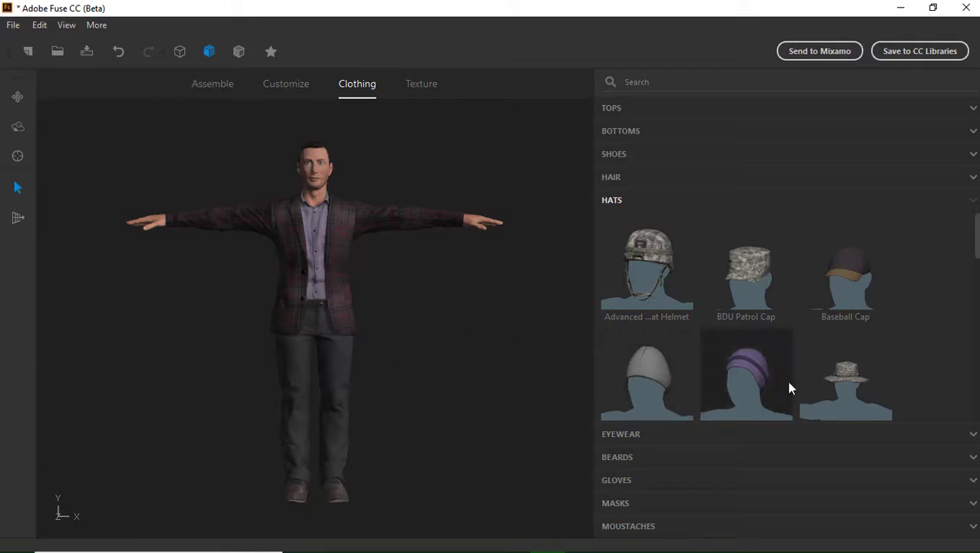
{"action": "scroll", "coordinate": [783, 360], "scroll_direction": "down", "scroll_amount": 1}
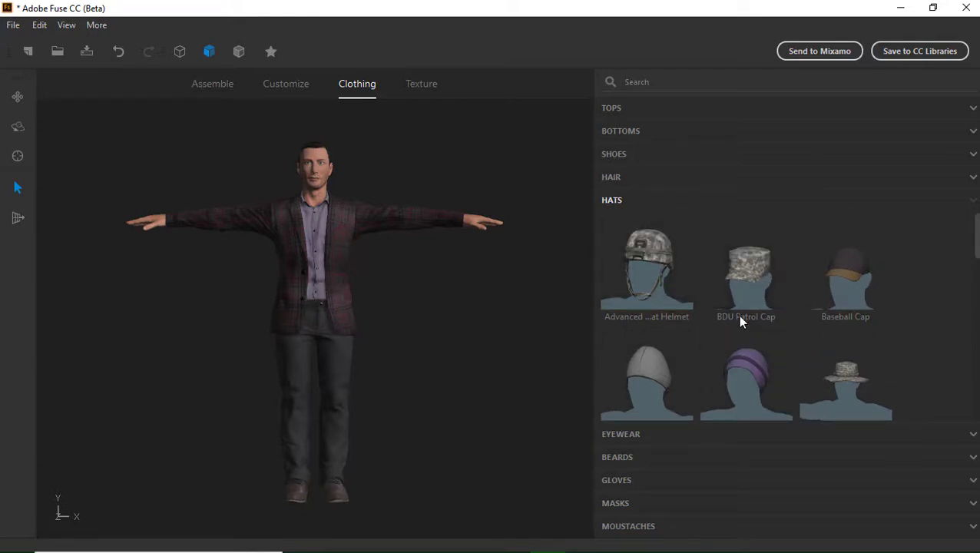
{"action": "scroll", "coordinate": [737, 314], "scroll_direction": "down", "scroll_amount": 2}
{"action": "scroll", "coordinate": [662, 367], "scroll_direction": "up", "scroll_amount": 1}
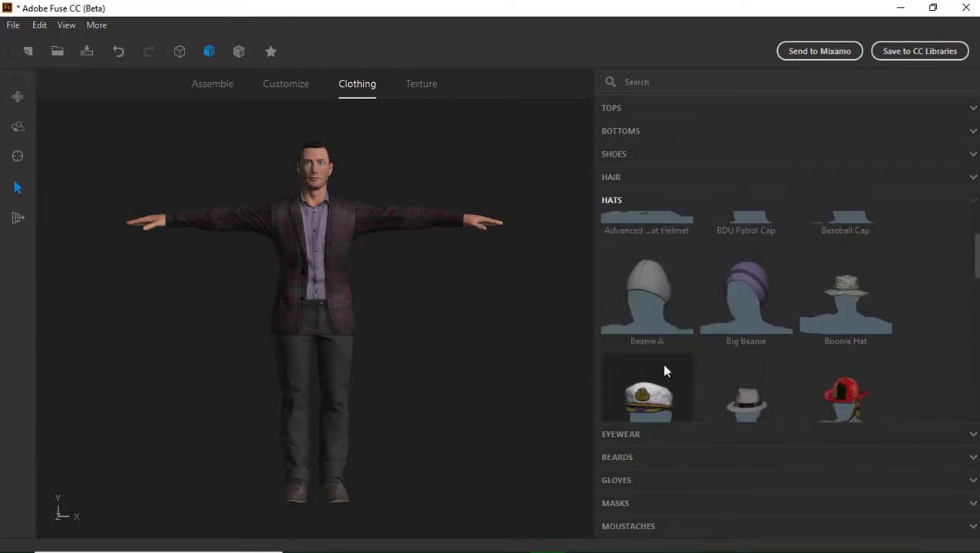
{"action": "scroll", "coordinate": [787, 367], "scroll_direction": "down", "scroll_amount": 3}
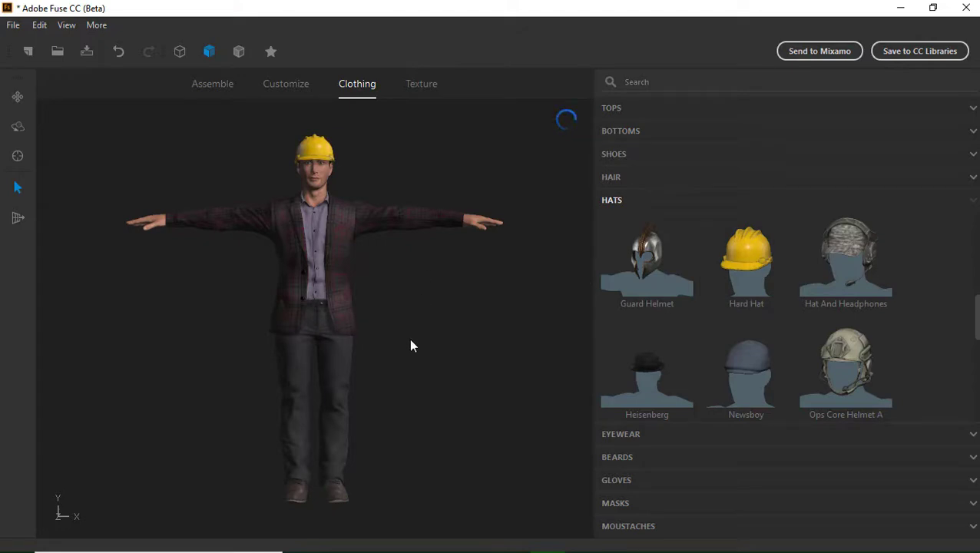
{"action": "scroll", "coordinate": [756, 341], "scroll_direction": "down", "scroll_amount": 1}
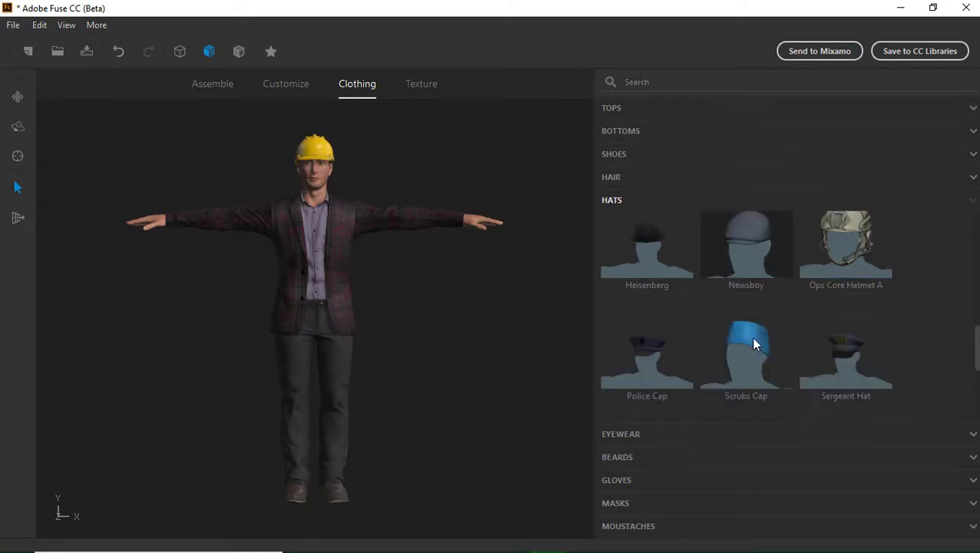
{"action": "scroll", "coordinate": [679, 350], "scroll_direction": "down", "scroll_amount": 2}
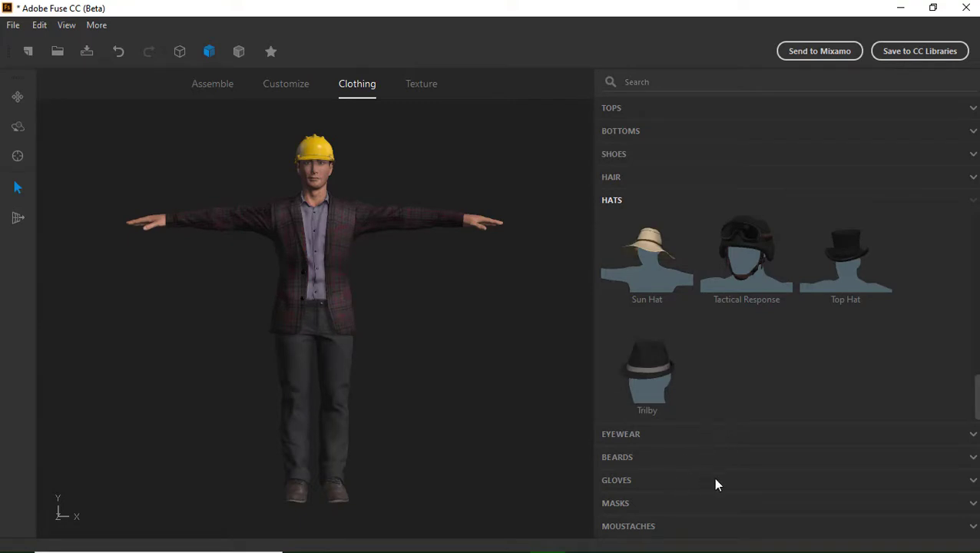
Look over the gloves and texture options, and set the character's Bicep Small / Big value to -10
{"action": "left_click", "coordinate": [737, 480]}
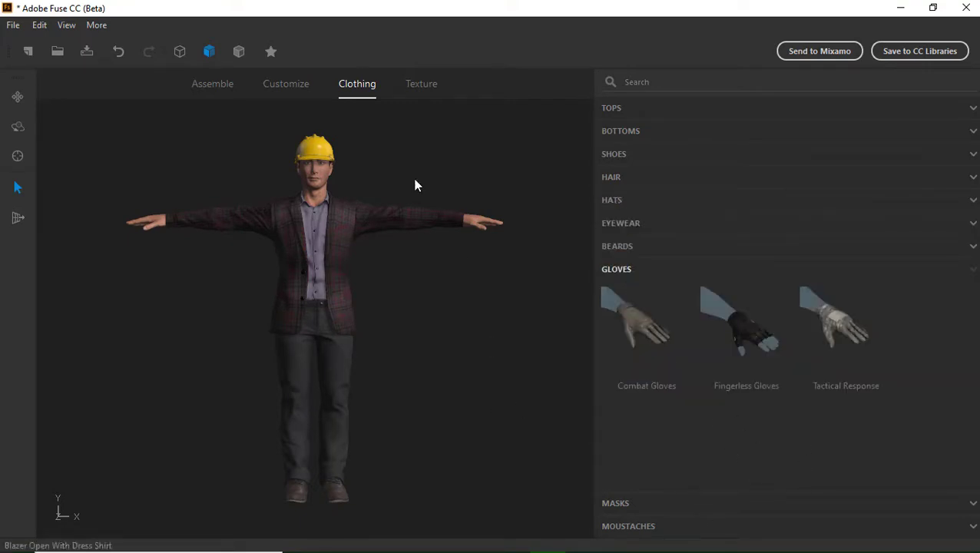
{"action": "left_click", "coordinate": [421, 84]}
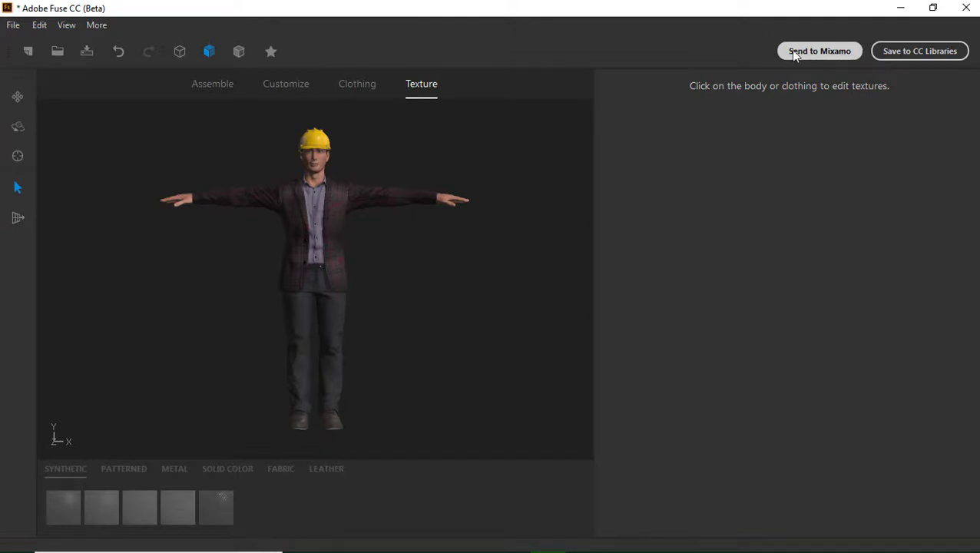
{"action": "left_click", "coordinate": [290, 93]}
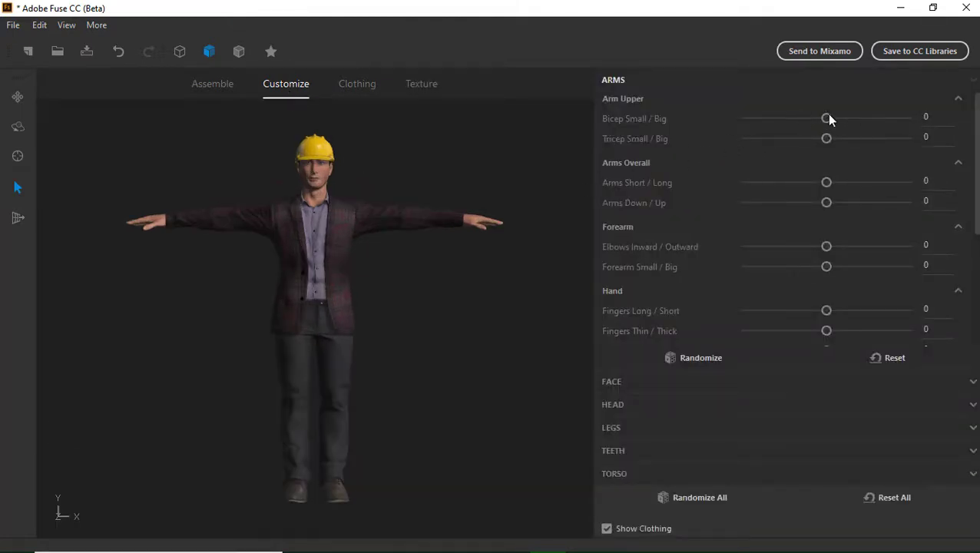
{"action": "mouse_move", "coordinate": [828, 118]}
{"action": "left_mouse_down"}
{"action": "mouse_move", "coordinate": [906, 127]}
{"action": "mouse_move", "coordinate": [778, 125]}
{"action": "mouse_move", "coordinate": [825, 136]}
{"action": "left_mouse_up"}
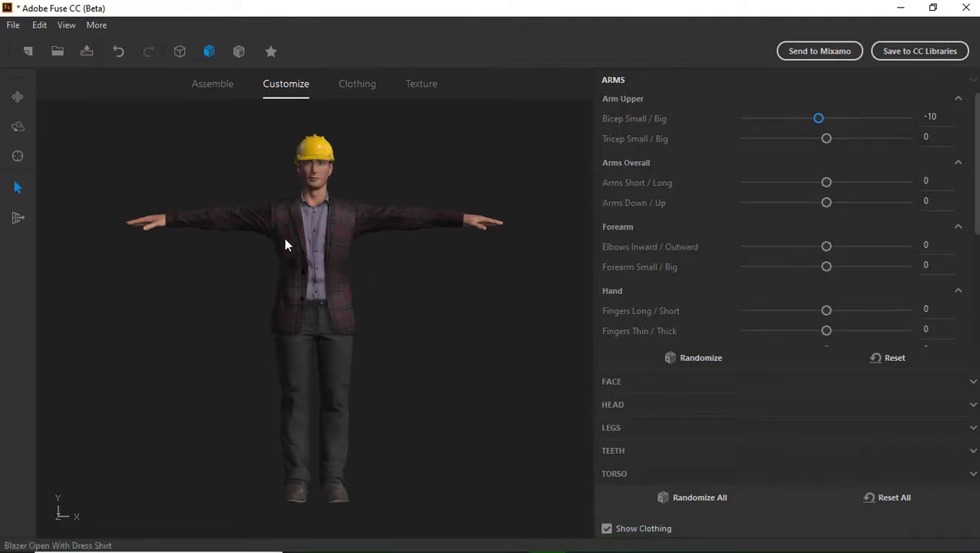
Close Adobe Fuse CC, discarding the changes to the character assembly, and refresh the desktop
{"action": "left_click", "coordinate": [965, 8]}
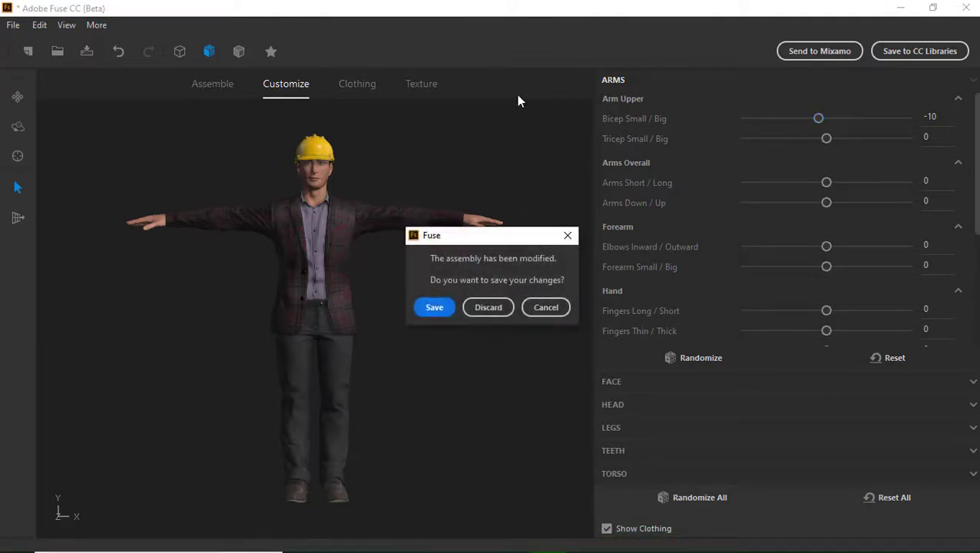
{"action": "left_click", "coordinate": [500, 309]}
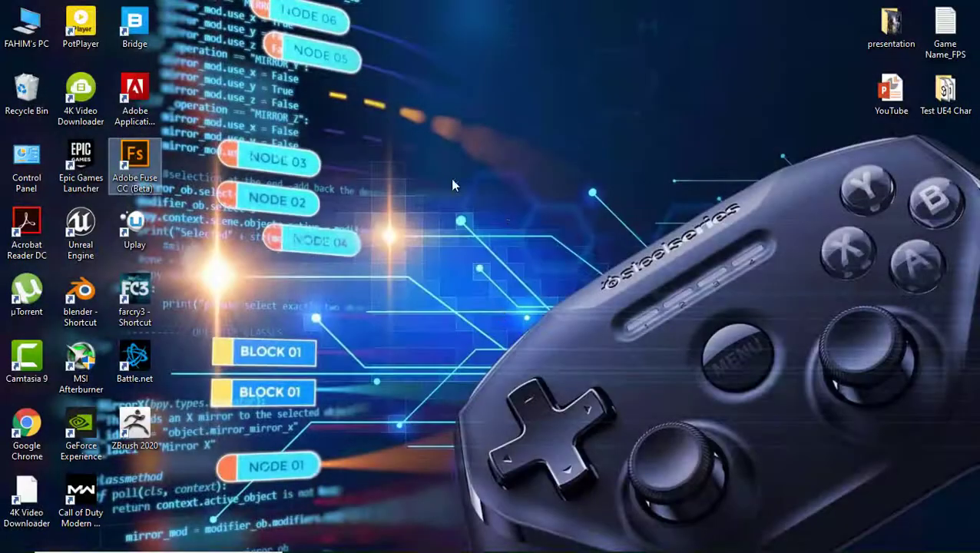
{"action": "right_click", "coordinate": [438, 175]}
{"action": "left_click", "coordinate": [464, 216]}
{"action": "right_click", "coordinate": [463, 216]}
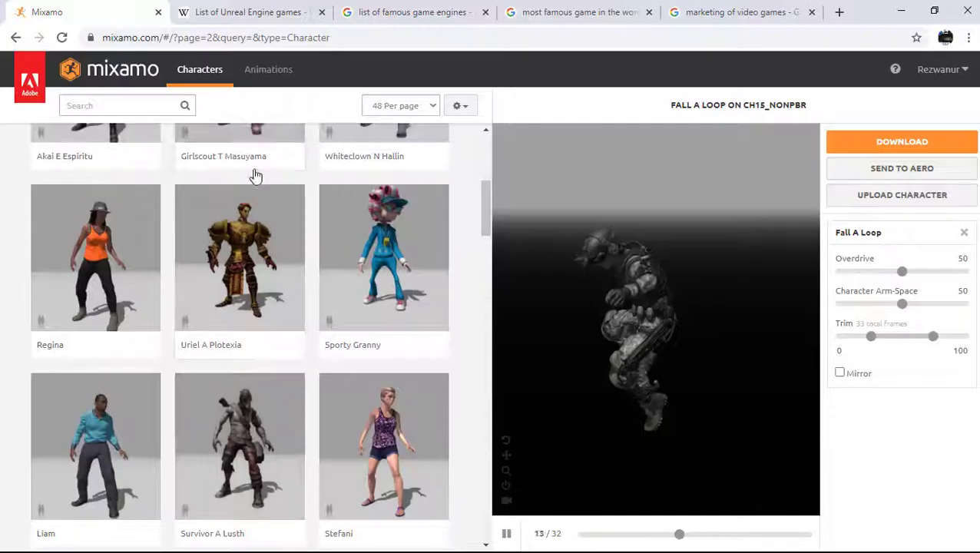
Browse the character library on the Mixamo website and load Survivor A Lusth in place of the current character
{"action": "scroll", "coordinate": [251, 175], "scroll_direction": "up", "scroll_amount": 5}
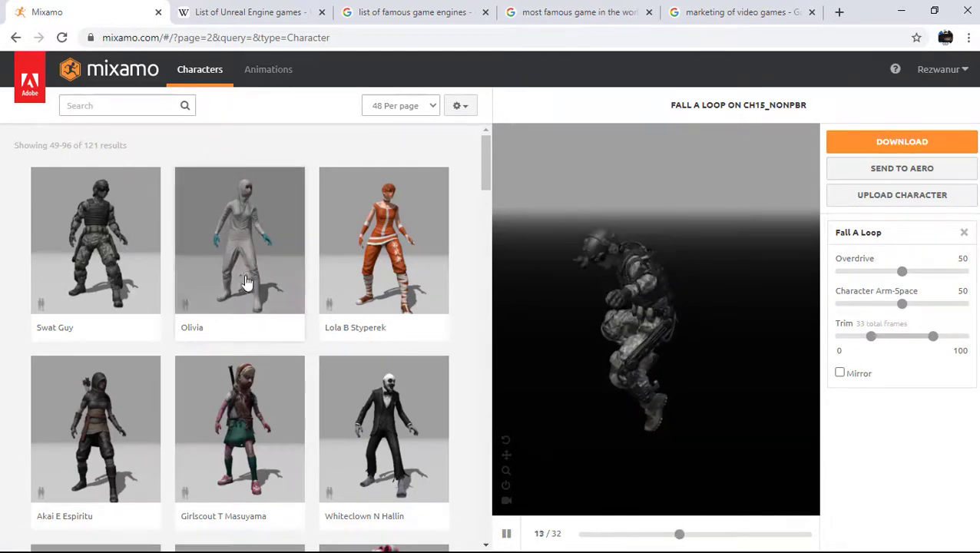
{"action": "scroll", "coordinate": [258, 307], "scroll_direction": "down", "scroll_amount": 8}
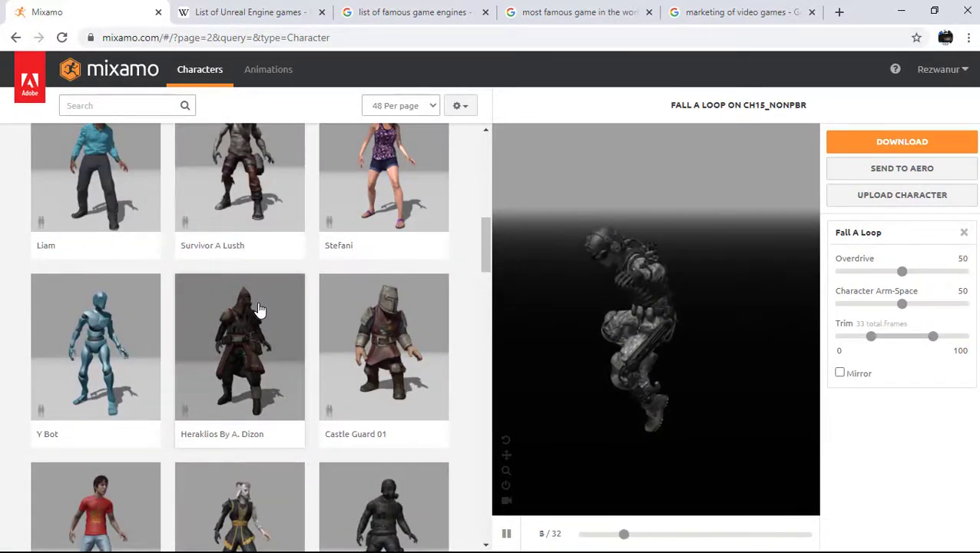
{"action": "scroll", "coordinate": [259, 322], "scroll_direction": "down", "scroll_amount": 3}
{"action": "scroll", "coordinate": [258, 336], "scroll_direction": "down", "scroll_amount": 5}
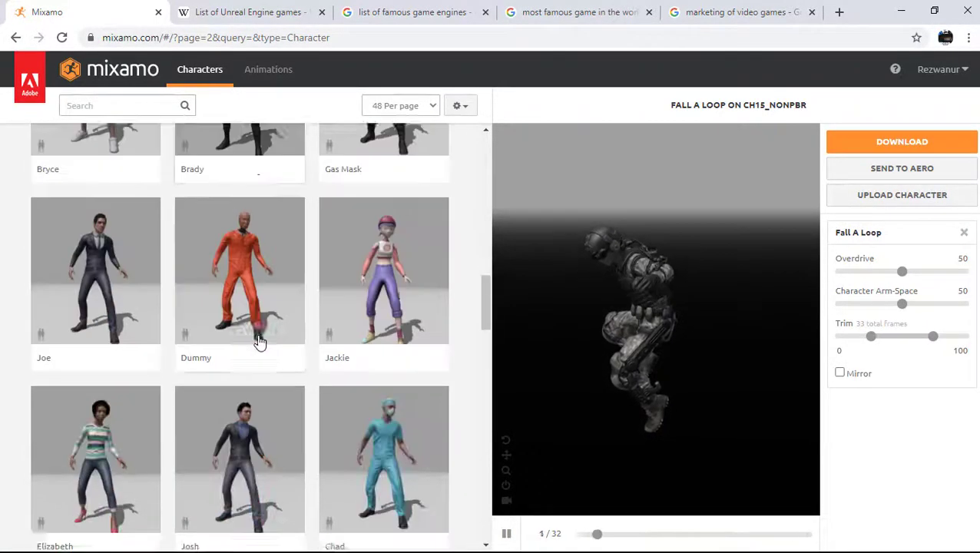
{"action": "scroll", "coordinate": [257, 337], "scroll_direction": "up", "scroll_amount": 5}
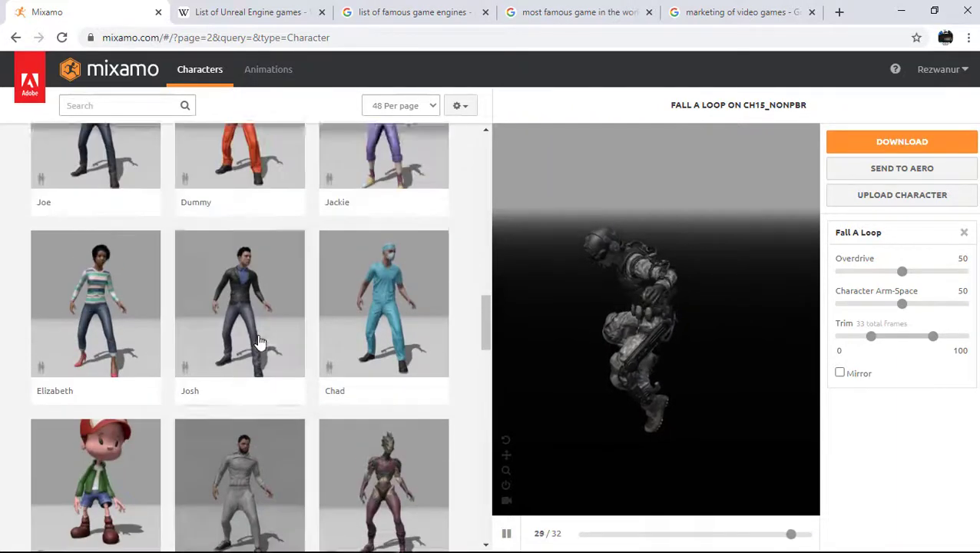
{"action": "scroll", "coordinate": [259, 341], "scroll_direction": "up", "scroll_amount": 5}
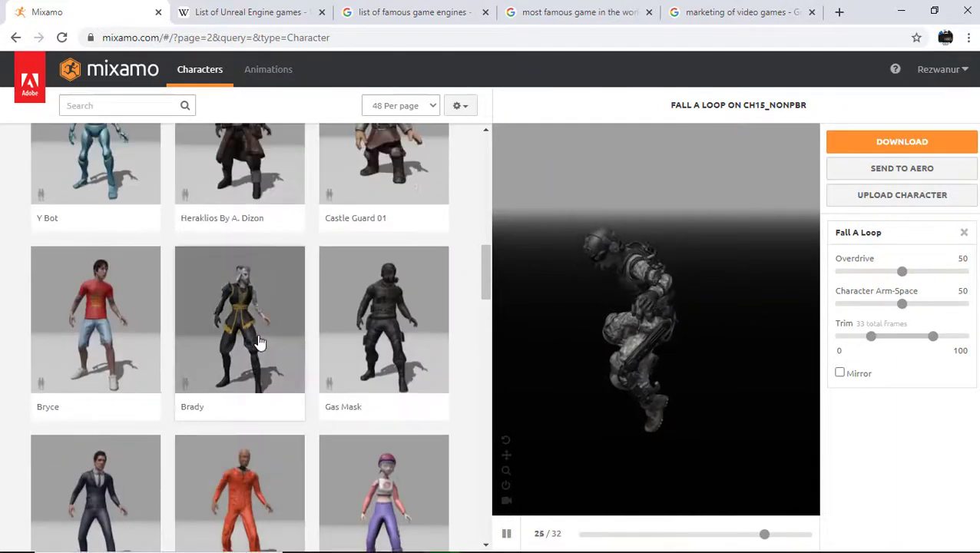
{"action": "left_click", "coordinate": [250, 229]}
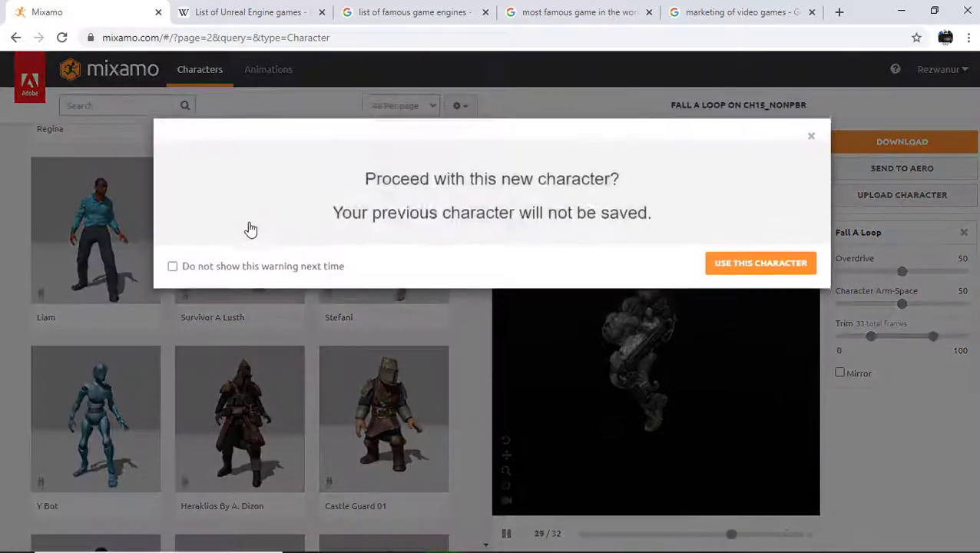
{"action": "left_click", "coordinate": [741, 269]}
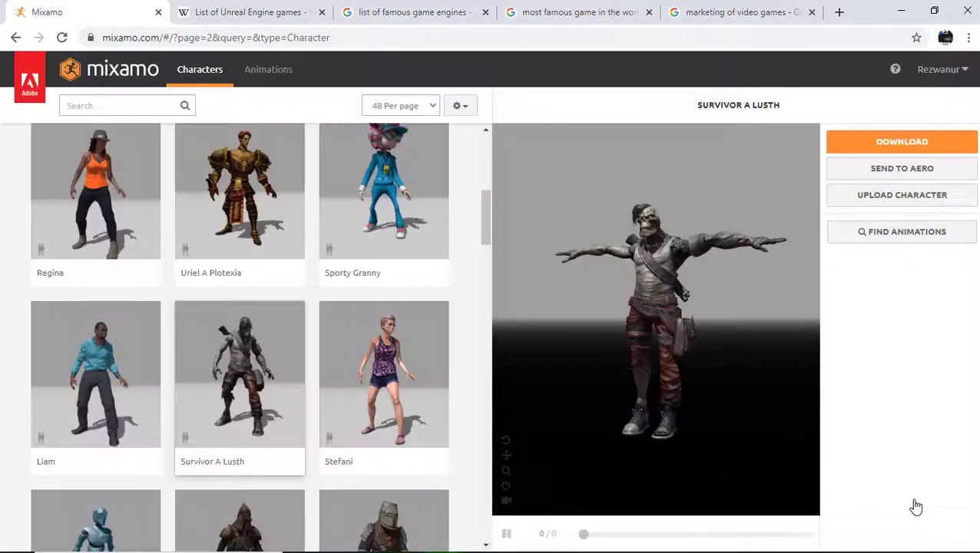
{"action": "mouse_move", "coordinate": [471, 543]}
{"action": "left_click", "coordinate": [513, 541]}
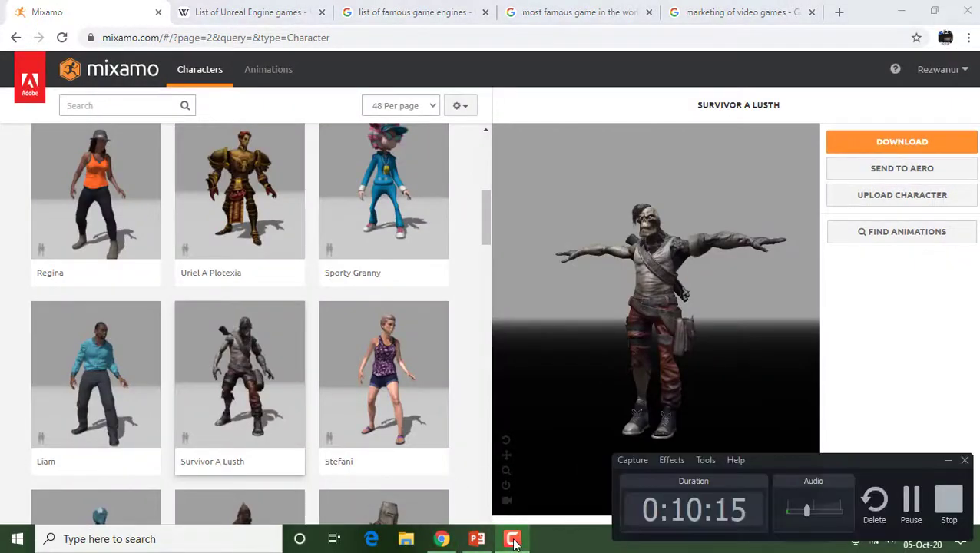
{"action": "left_click", "coordinate": [513, 540]}
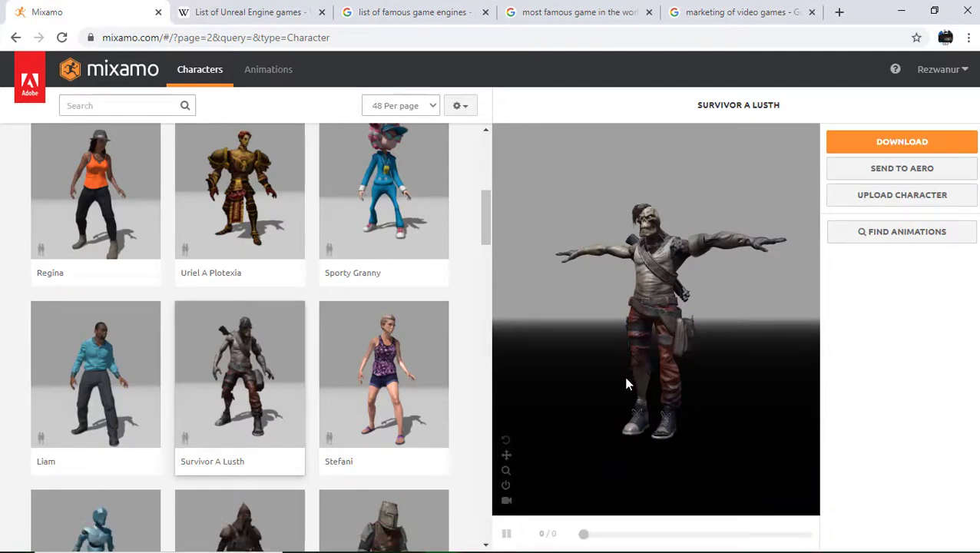
Download the Survivor A Lusth character in FBX(.fbx) format with the T-pose
{"action": "mouse_move", "coordinate": [626, 384]}
{"action": "left_mouse_down"}
{"action": "mouse_move", "coordinate": [646, 379]}
{"action": "mouse_move", "coordinate": [635, 397]}
{"action": "mouse_move", "coordinate": [643, 376]}
{"action": "left_mouse_up"}
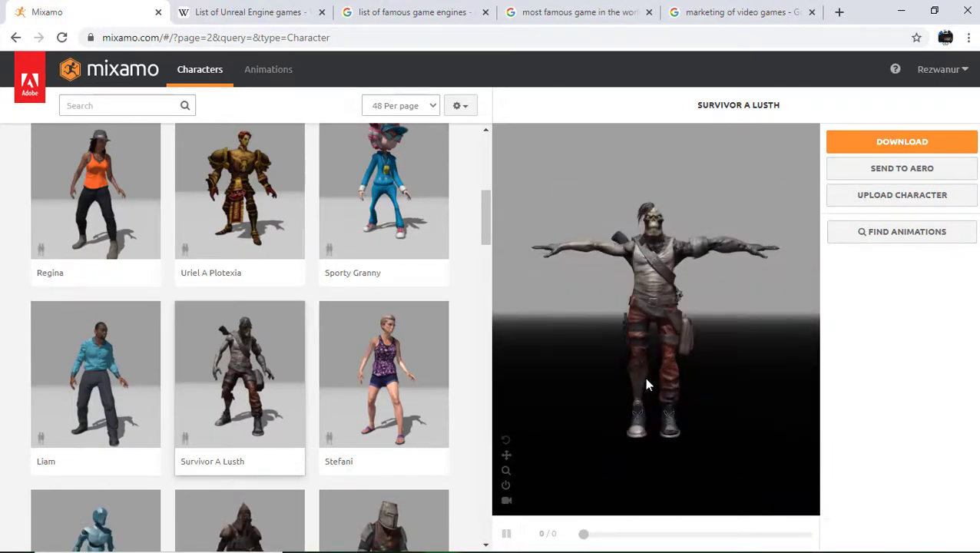
{"action": "left_click", "coordinate": [893, 146]}
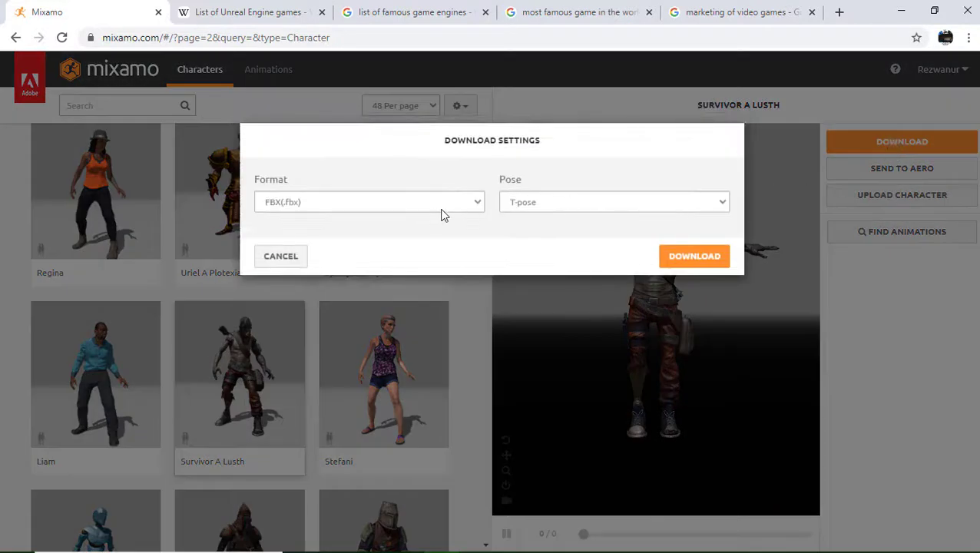
{"action": "left_click", "coordinate": [476, 205]}
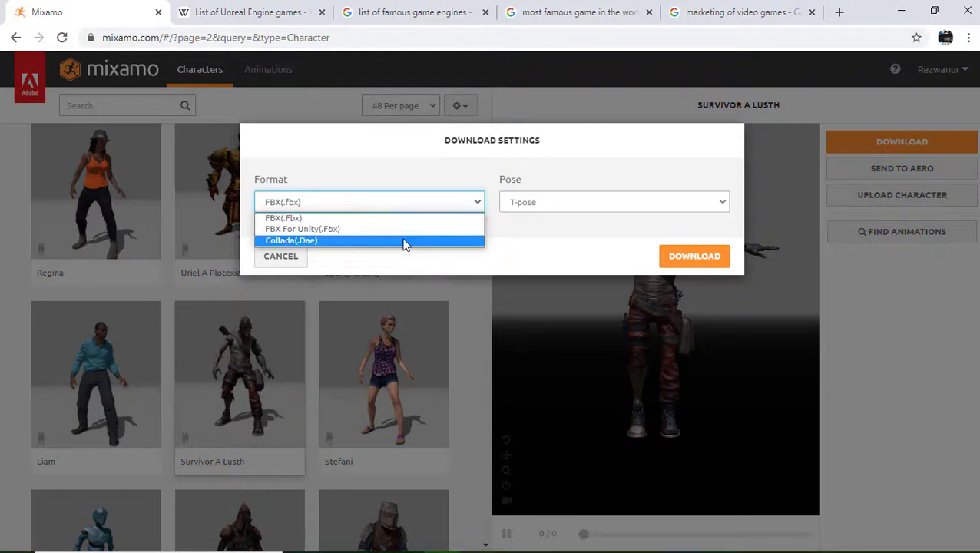
{"action": "left_click", "coordinate": [430, 219]}
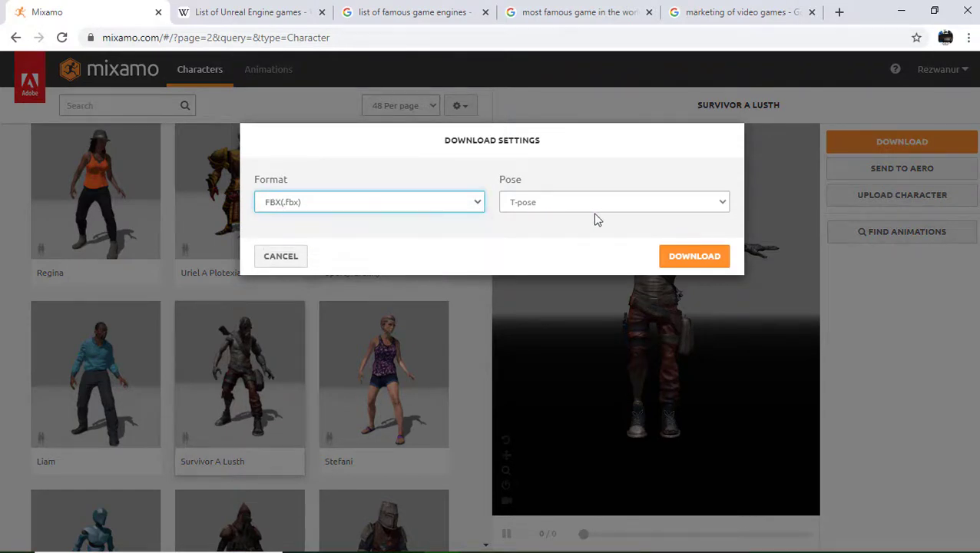
{"action": "left_click", "coordinate": [723, 204]}
{"action": "left_click", "coordinate": [721, 201]}
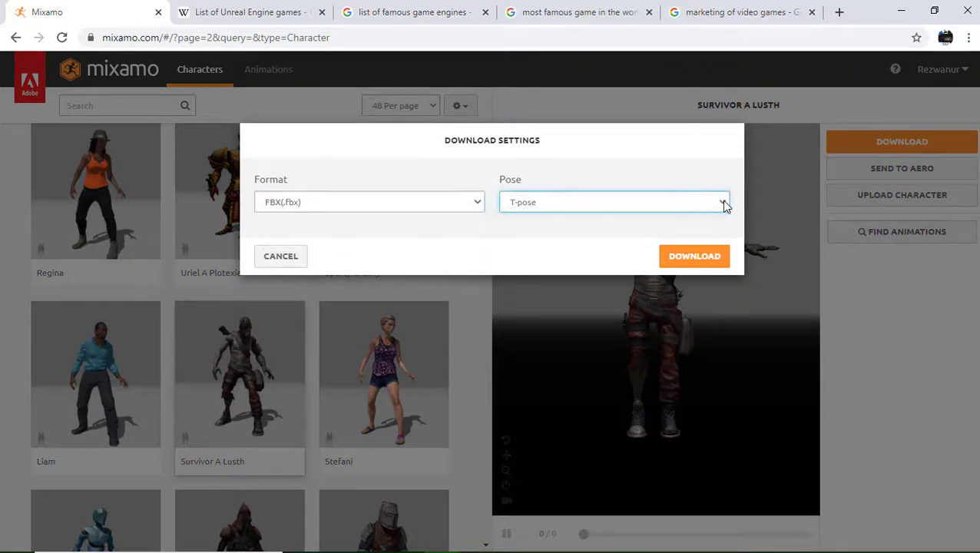
{"action": "left_click", "coordinate": [694, 258]}
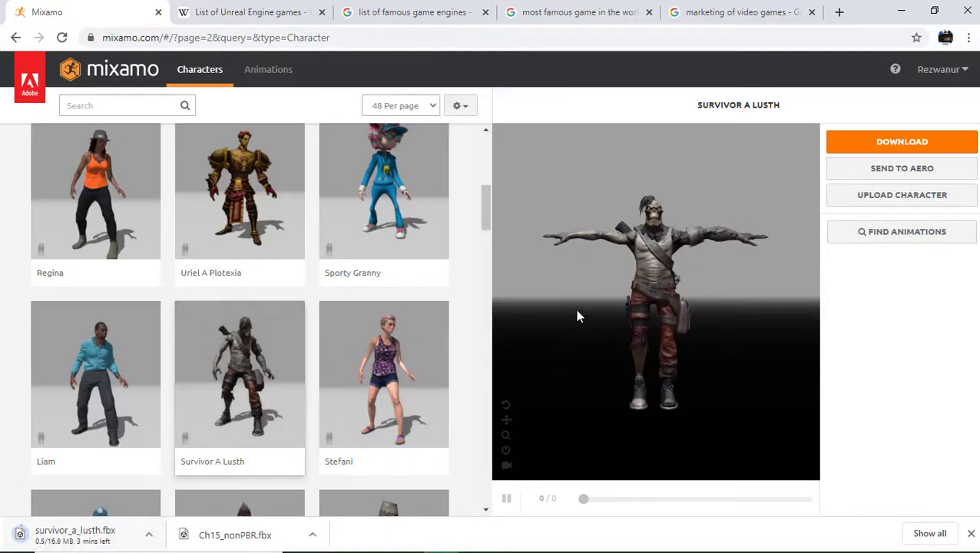
Search the animations for "idle" and apply the fighting-stance Idle animation shown on the blue figure to the character
{"action": "left_click", "coordinate": [269, 70]}
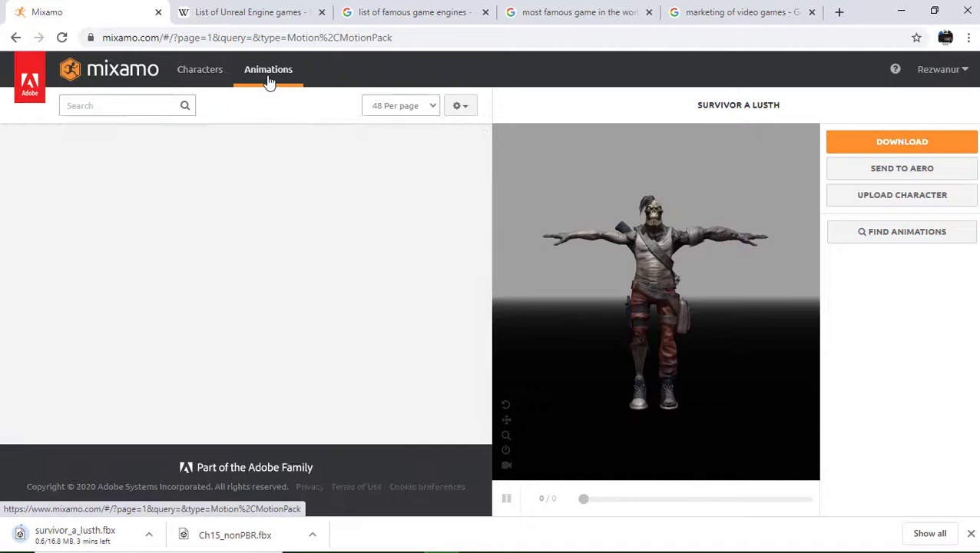
{"action": "left_click", "coordinate": [149, 107]}
{"action": "type", "text": "idel"}
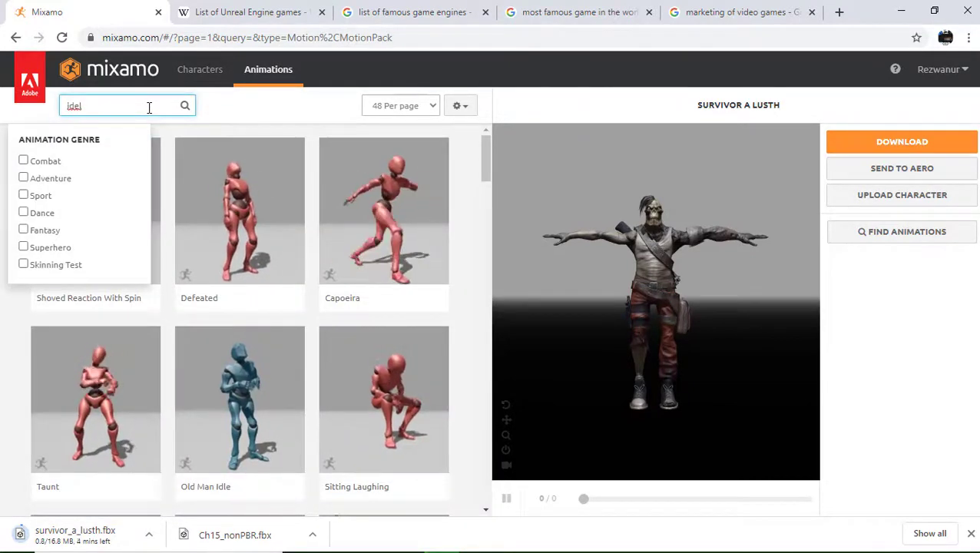
{"action": "key", "text": "BackSpace"}
{"action": "key", "text": "BackSpace"}
{"action": "type", "text": "le"}
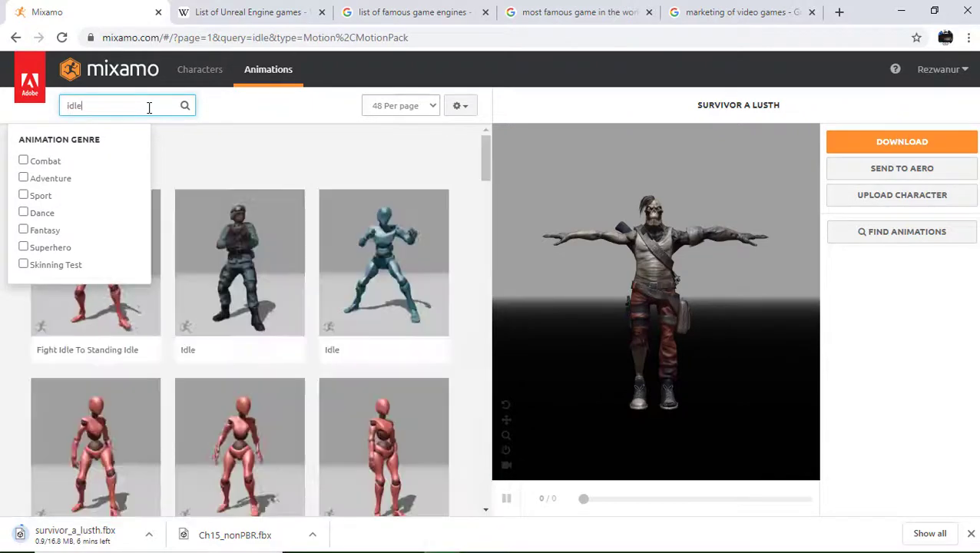
{"action": "left_click", "coordinate": [405, 300]}
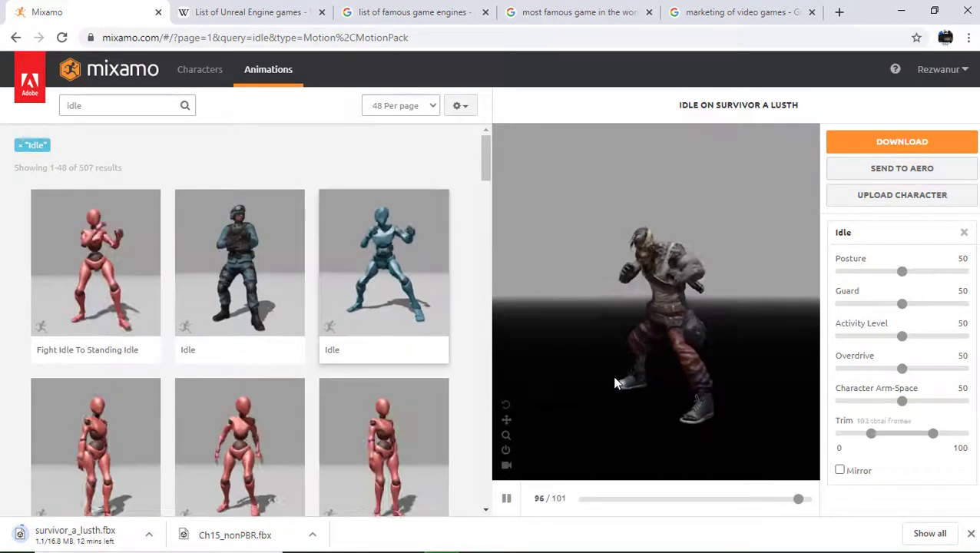
Download the Idle animation in FBX(.fbx) format, without skin, at 60 frames per second
{"action": "left_click", "coordinate": [903, 143]}
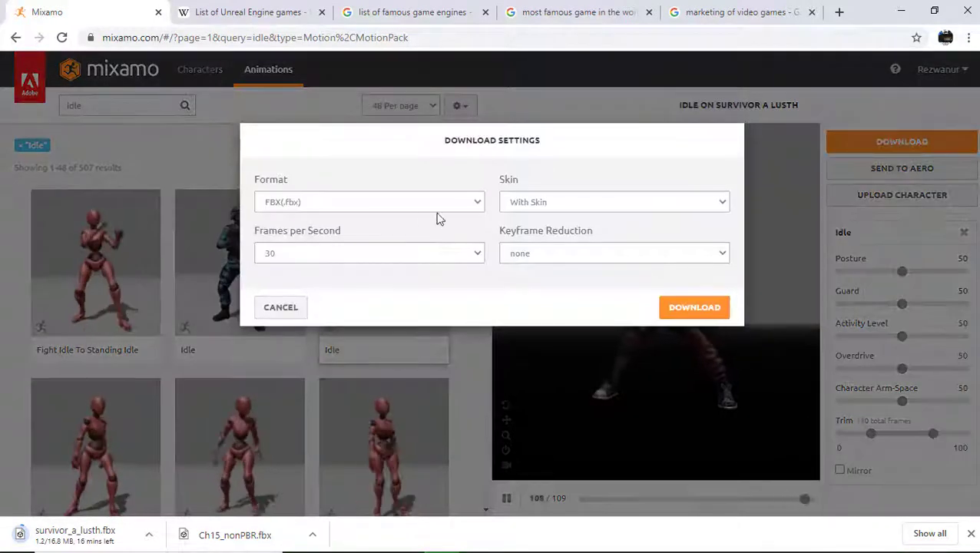
{"action": "left_click", "coordinate": [415, 260]}
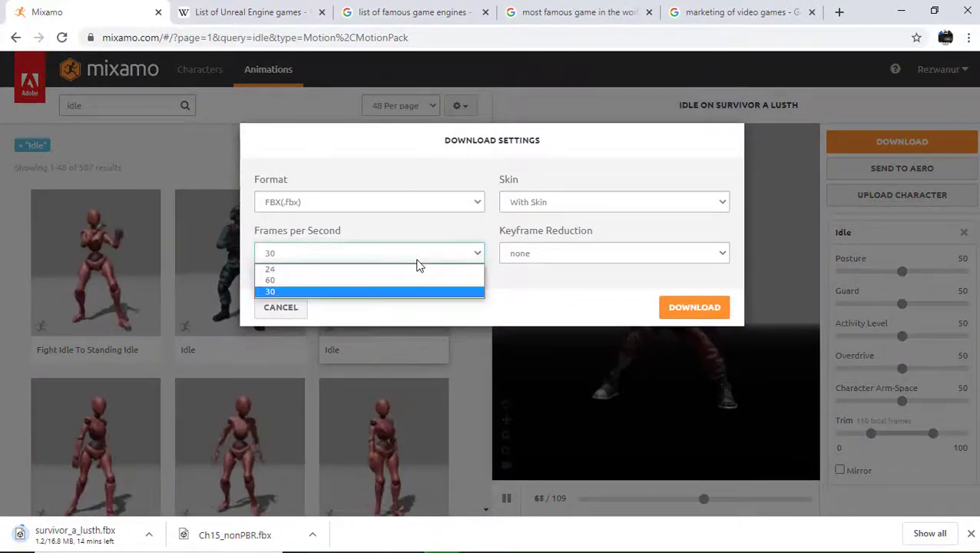
{"action": "left_click", "coordinate": [370, 286]}
{"action": "left_click", "coordinate": [423, 201]}
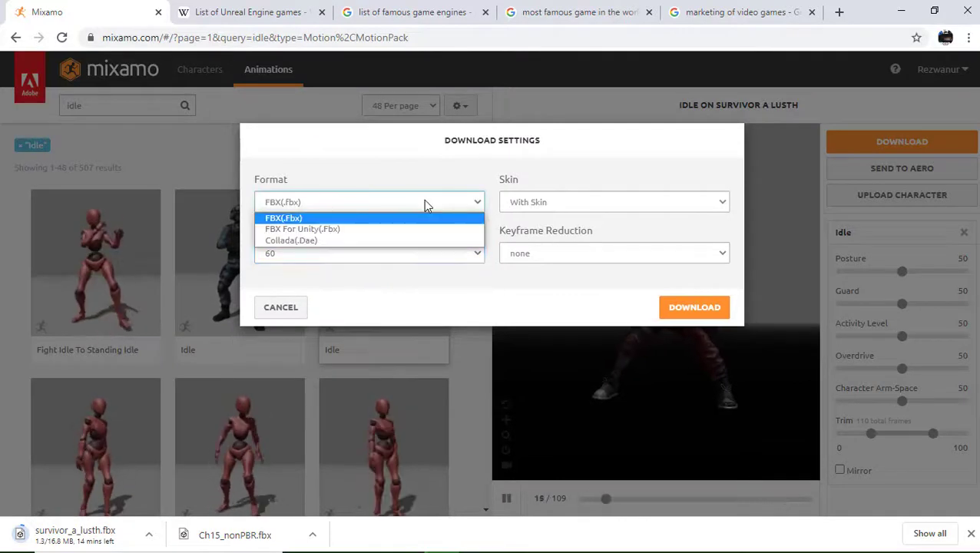
{"action": "left_click", "coordinate": [423, 201]}
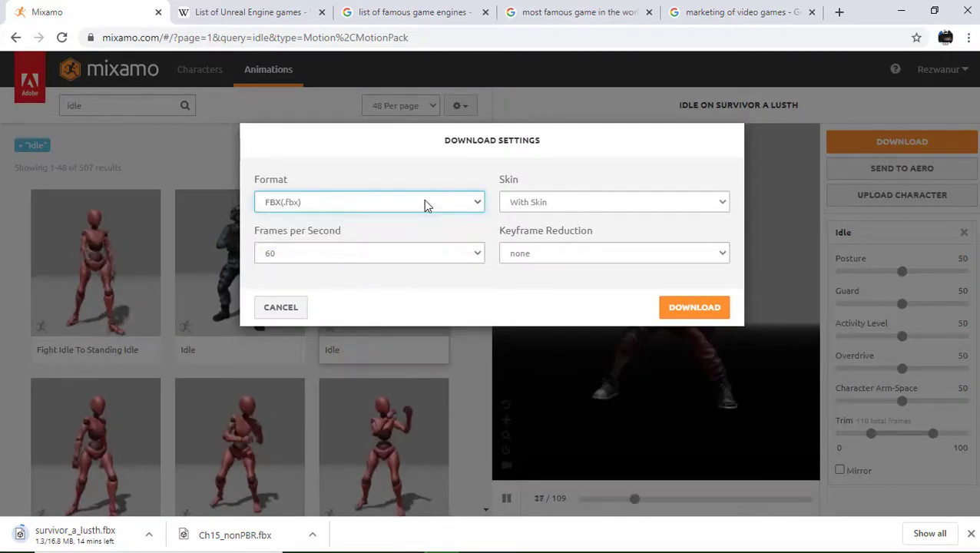
{"action": "left_click", "coordinate": [666, 208]}
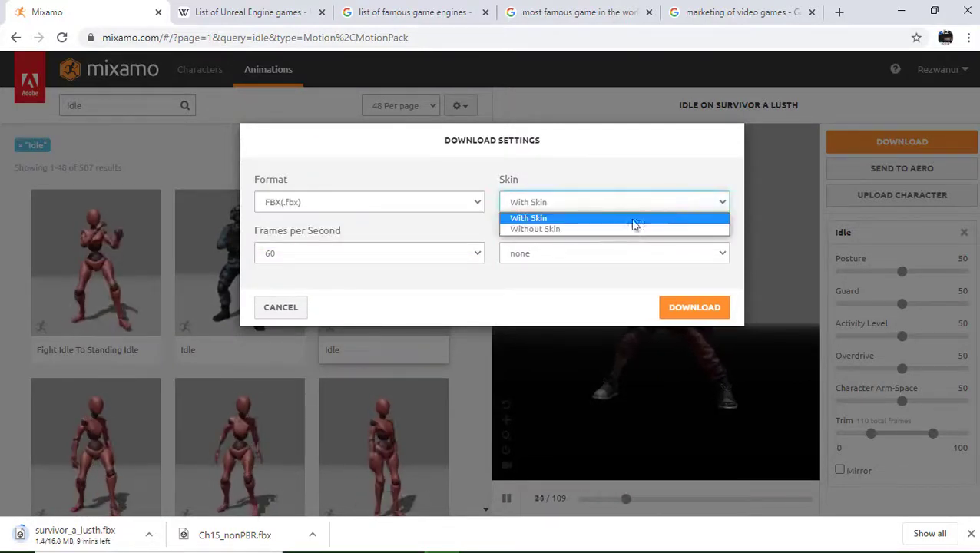
{"action": "left_click", "coordinate": [589, 229]}
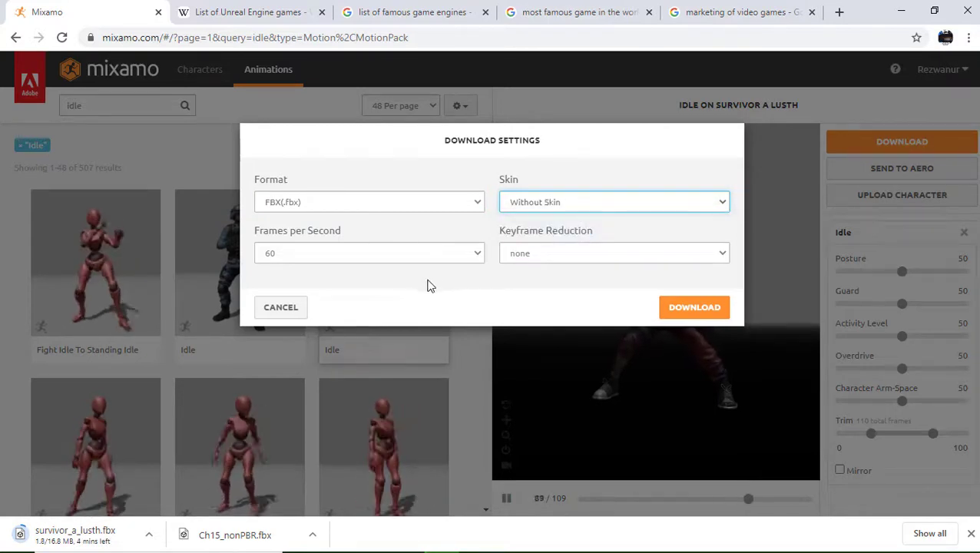
{"action": "left_click", "coordinate": [689, 308]}
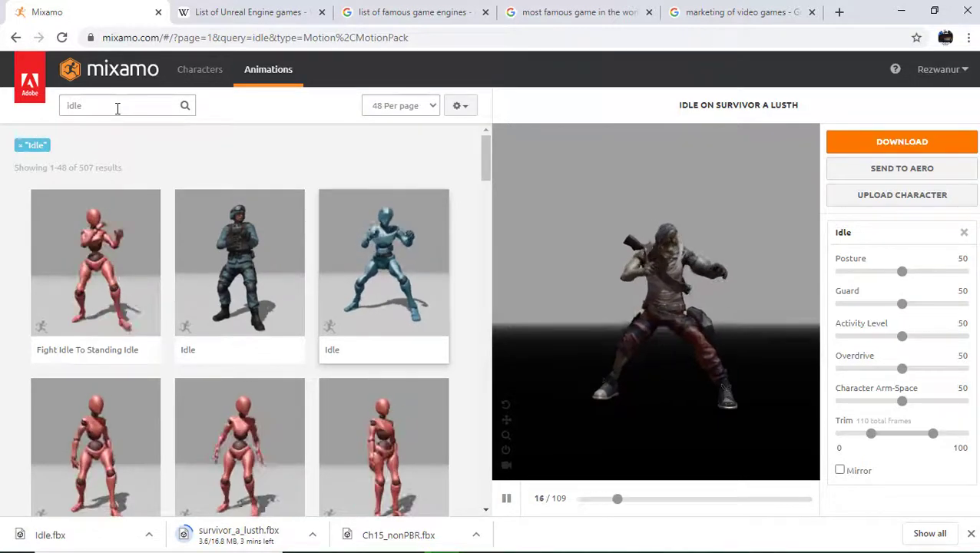
Replace the idle search with a search for "walk" animations
{"action": "left_click", "coordinate": [105, 106]}
{"action": "left_click_drag", "start_coordinate": [105, 106], "coordinate": [64, 108]}
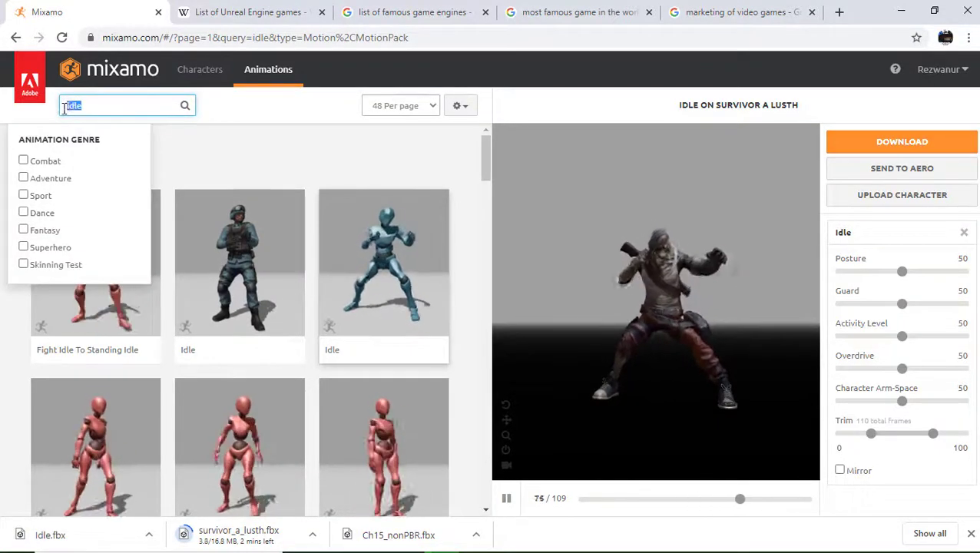
{"action": "key", "text": "BackSpace"}
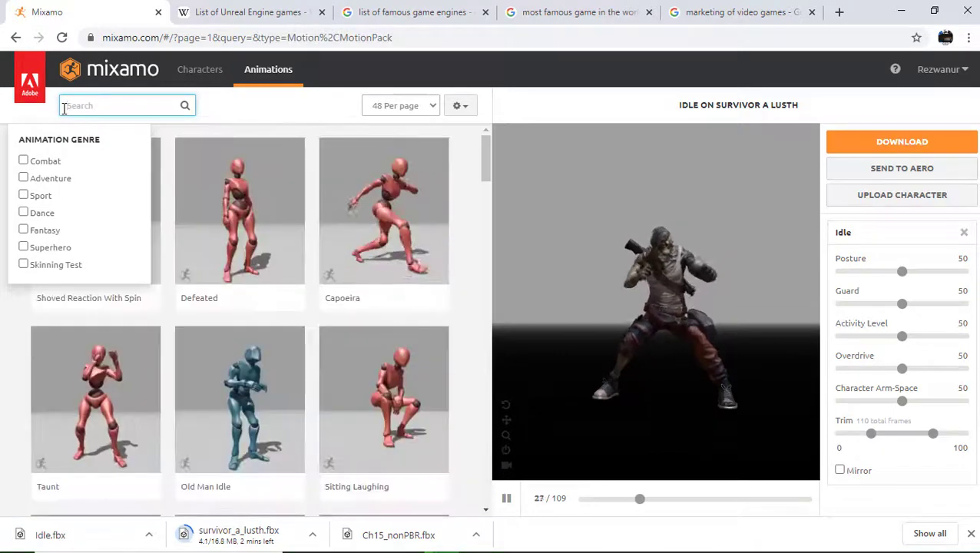
{"action": "type", "text": "wal"}
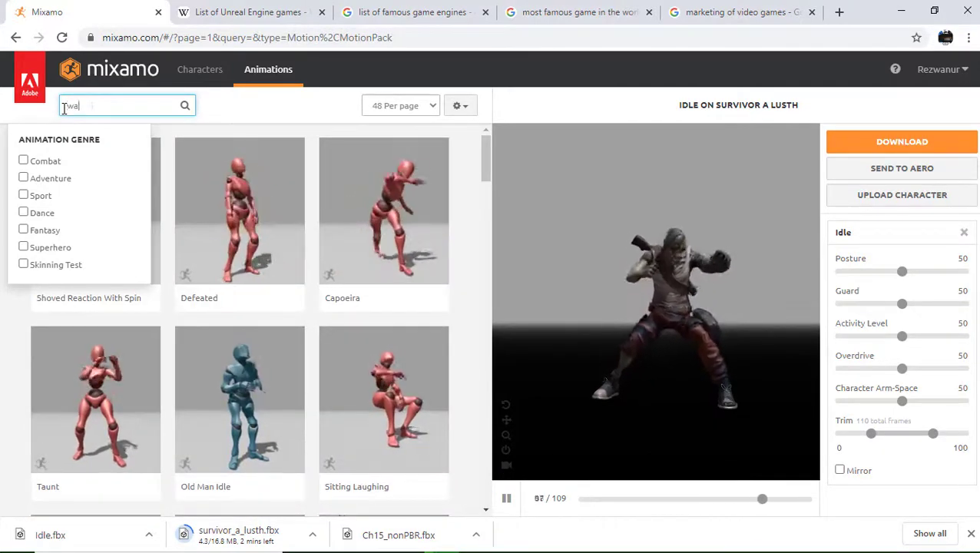
{"action": "type", "text": "lk"}
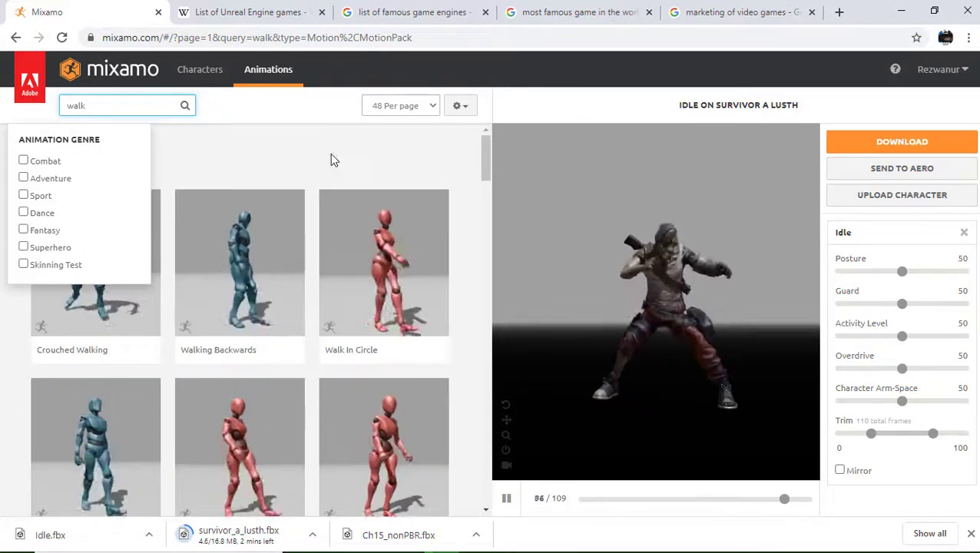
{"action": "left_click", "coordinate": [330, 153]}
Apply the blue figure's Walking animation, described as walking with a swagger, to the character and enable In Place
{"action": "scroll", "coordinate": [184, 343], "scroll_direction": "down", "scroll_amount": 3}
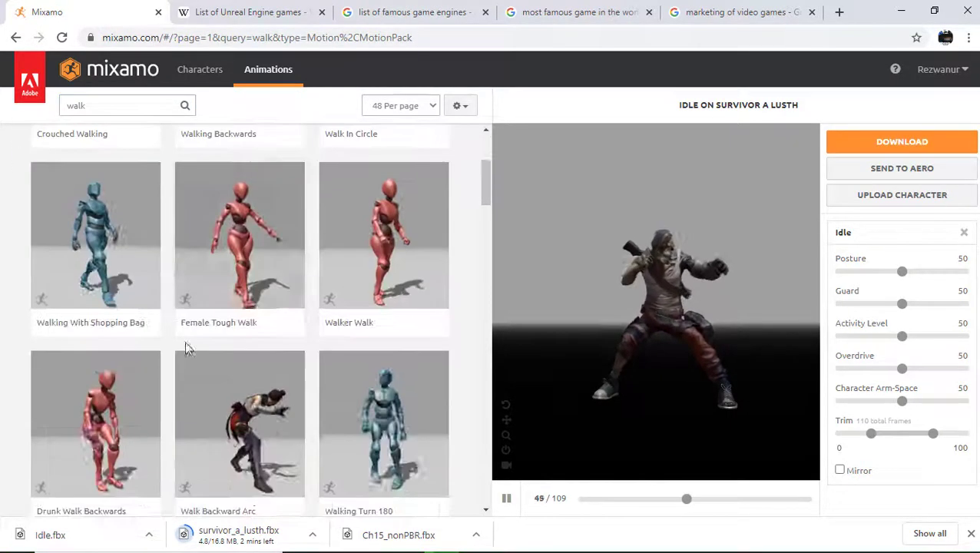
{"action": "scroll", "coordinate": [302, 393], "scroll_direction": "down", "scroll_amount": 1}
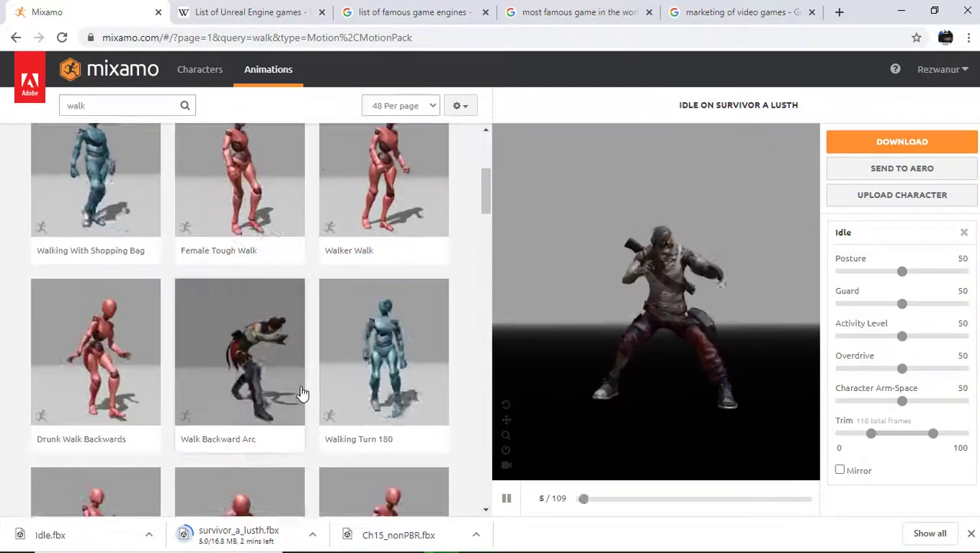
{"action": "scroll", "coordinate": [302, 394], "scroll_direction": "down", "scroll_amount": 3}
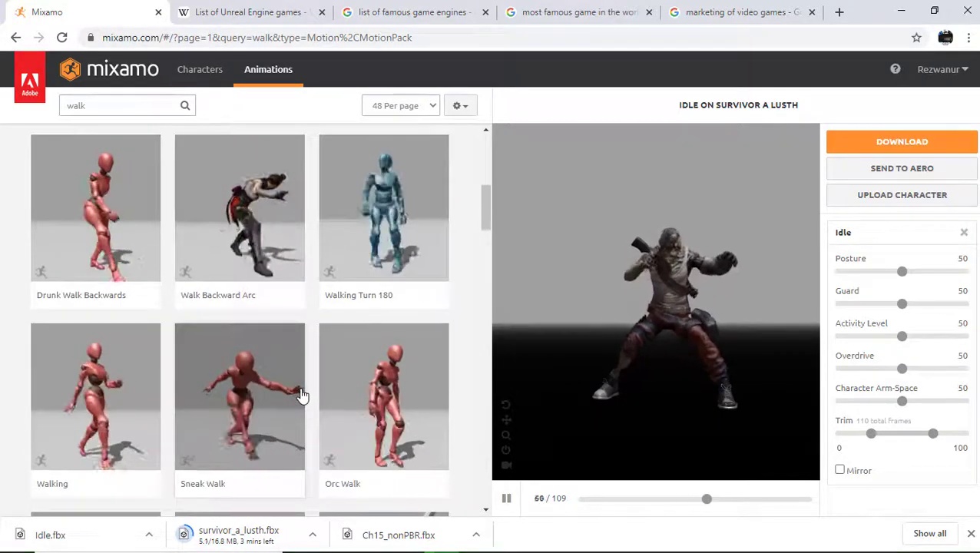
{"action": "scroll", "coordinate": [302, 394], "scroll_direction": "down", "scroll_amount": 2}
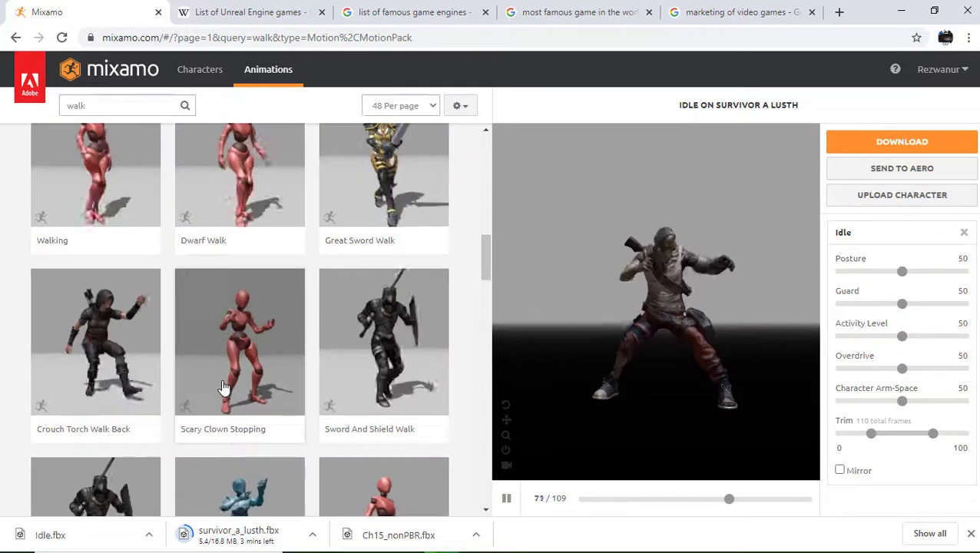
{"action": "scroll", "coordinate": [225, 386], "scroll_direction": "down", "scroll_amount": 2}
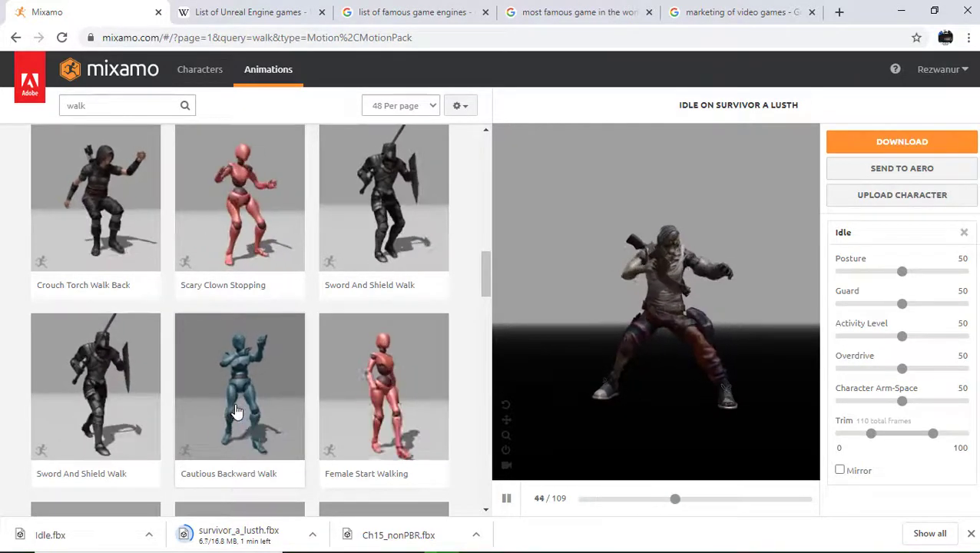
{"action": "scroll", "coordinate": [238, 412], "scroll_direction": "down", "scroll_amount": 2}
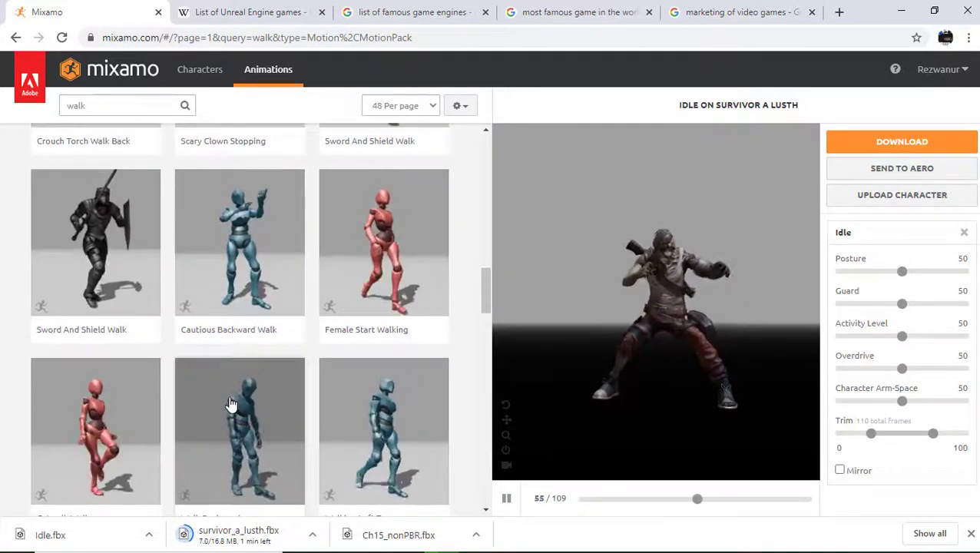
{"action": "scroll", "coordinate": [231, 403], "scroll_direction": "down", "scroll_amount": 3}
{"action": "scroll", "coordinate": [231, 401], "scroll_direction": "down", "scroll_amount": 1}
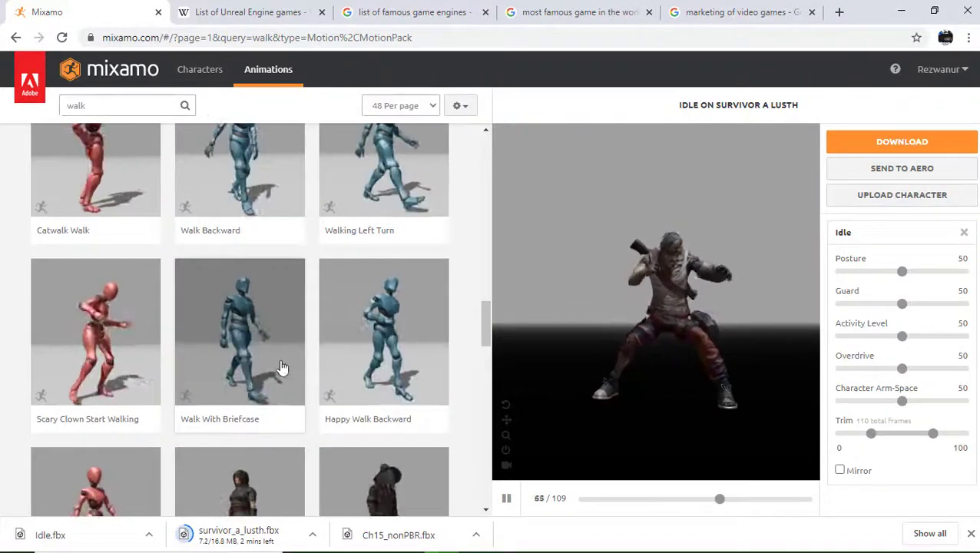
{"action": "scroll", "coordinate": [281, 368], "scroll_direction": "down", "scroll_amount": 2}
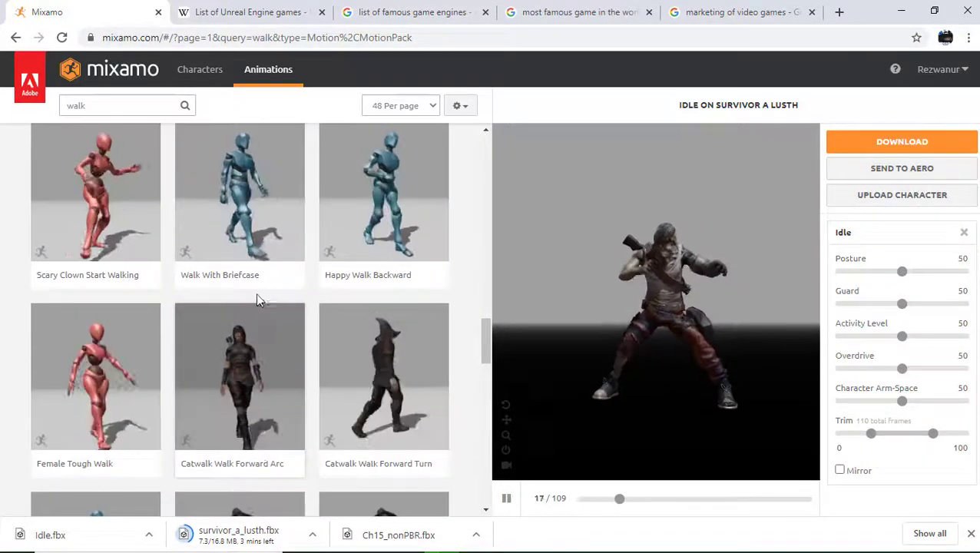
{"action": "scroll", "coordinate": [247, 268], "scroll_direction": "down", "scroll_amount": 3}
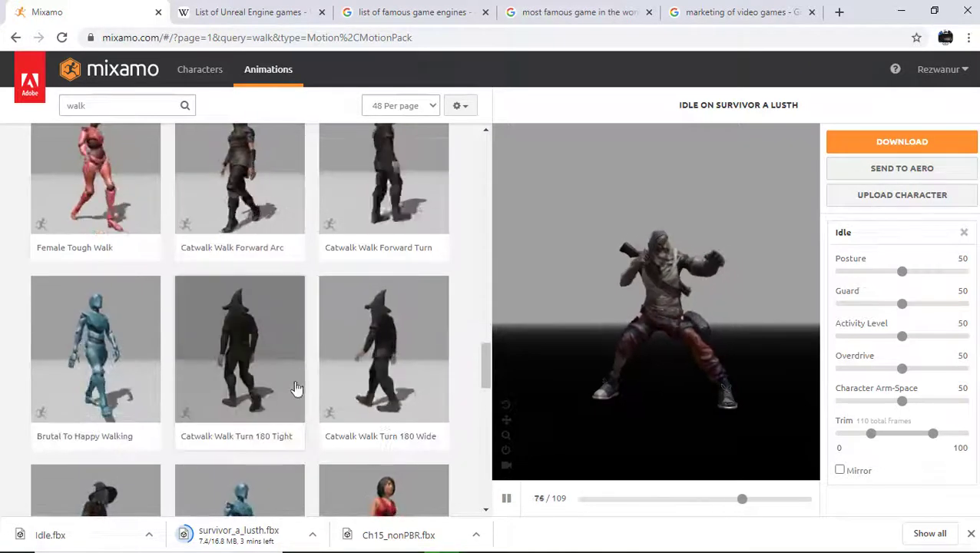
{"action": "scroll", "coordinate": [230, 345], "scroll_direction": "down", "scroll_amount": 2}
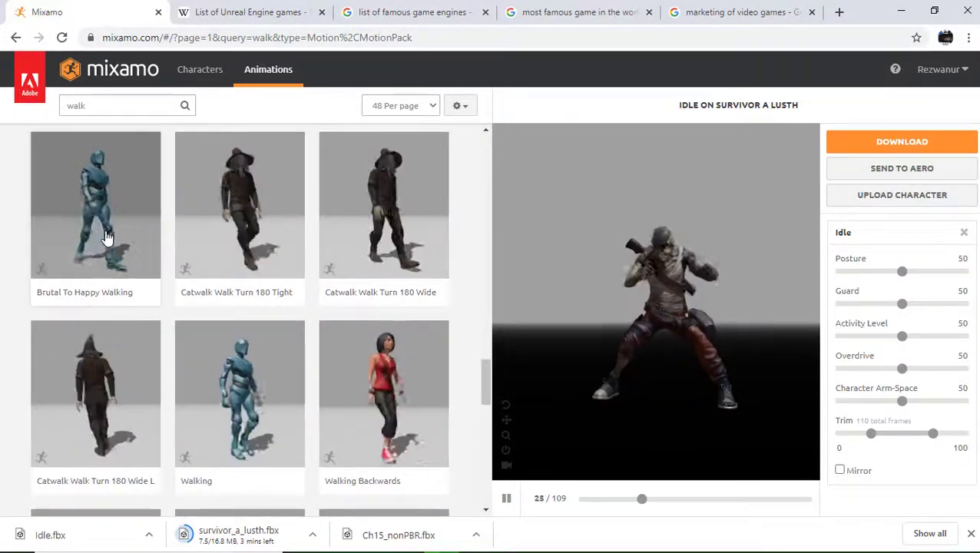
{"action": "left_click", "coordinate": [250, 385]}
{"action": "scroll", "coordinate": [247, 385], "scroll_direction": "down", "scroll_amount": 4}
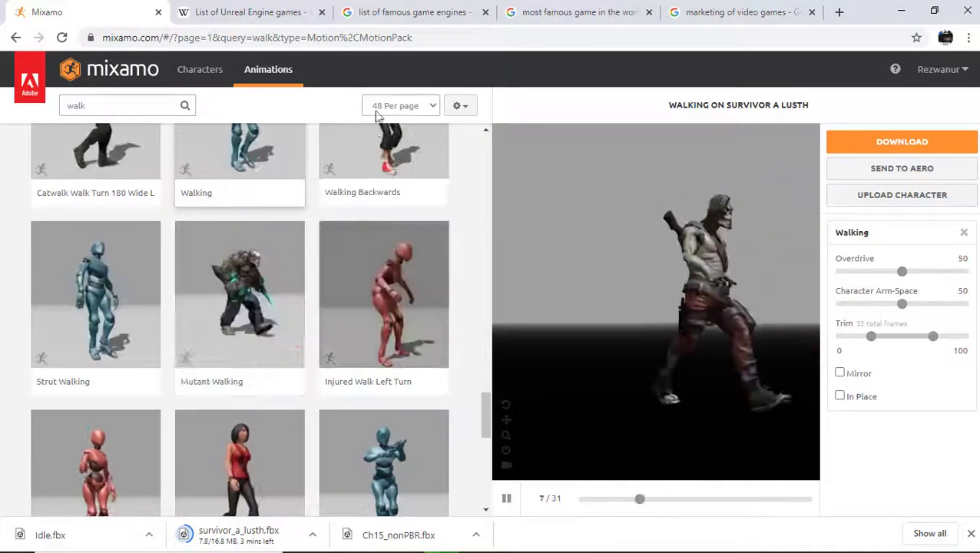
{"action": "left_click", "coordinate": [840, 397]}
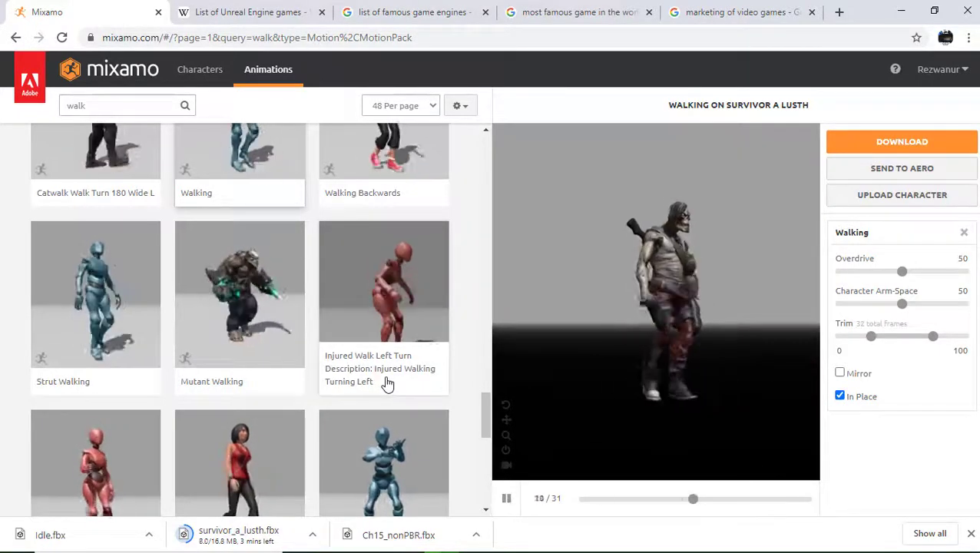
Apply the Mutant Walking animation with In Place enabled and download it as FBX(.fbx), without skin, at 60 frames per second
{"action": "left_click", "coordinate": [273, 302]}
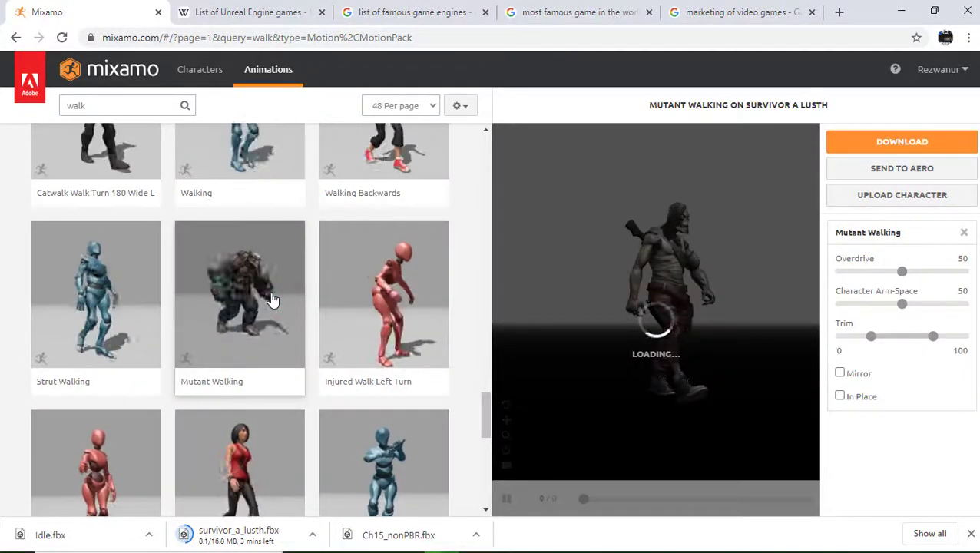
{"action": "left_click", "coordinate": [840, 396]}
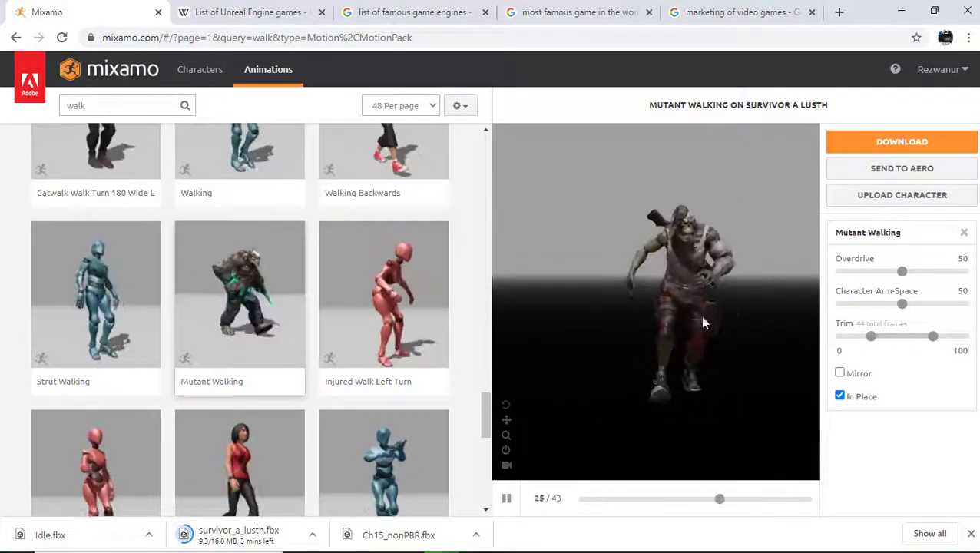
{"action": "left_click", "coordinate": [918, 143]}
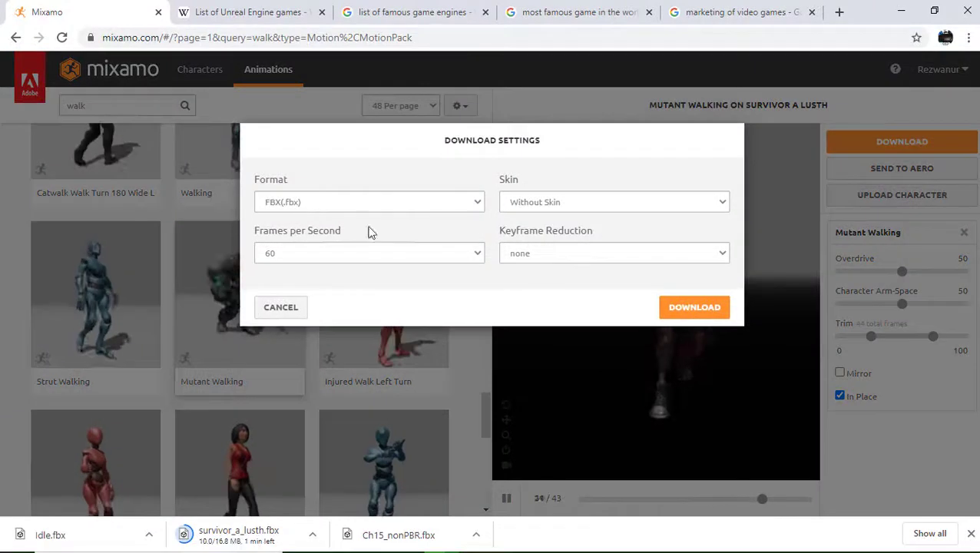
{"action": "left_click", "coordinate": [680, 308]}
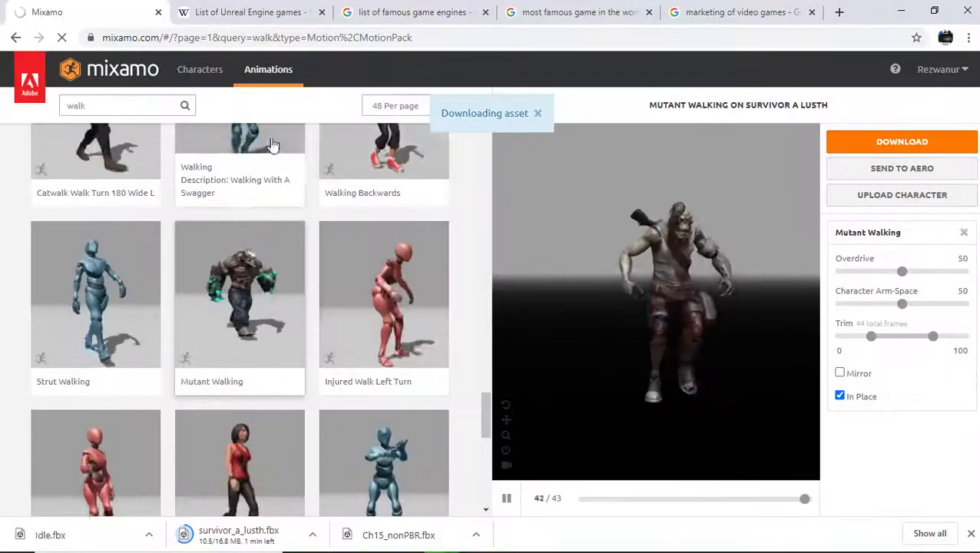
Replace the walk search with a search for "Run" animations and look through the first results page
{"action": "left_click_drag", "start_coordinate": [99, 109], "coordinate": [56, 113]}
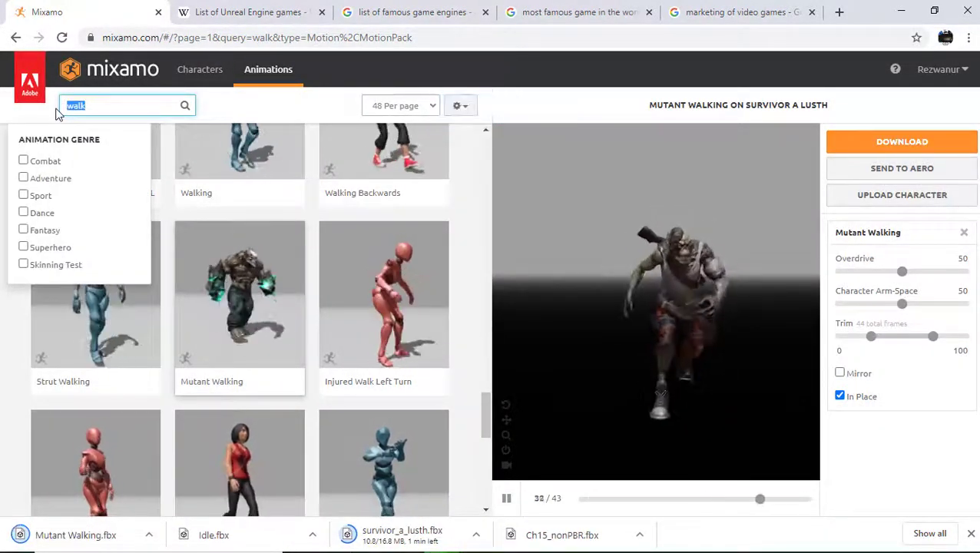
{"action": "key", "text": "BackSpace"}
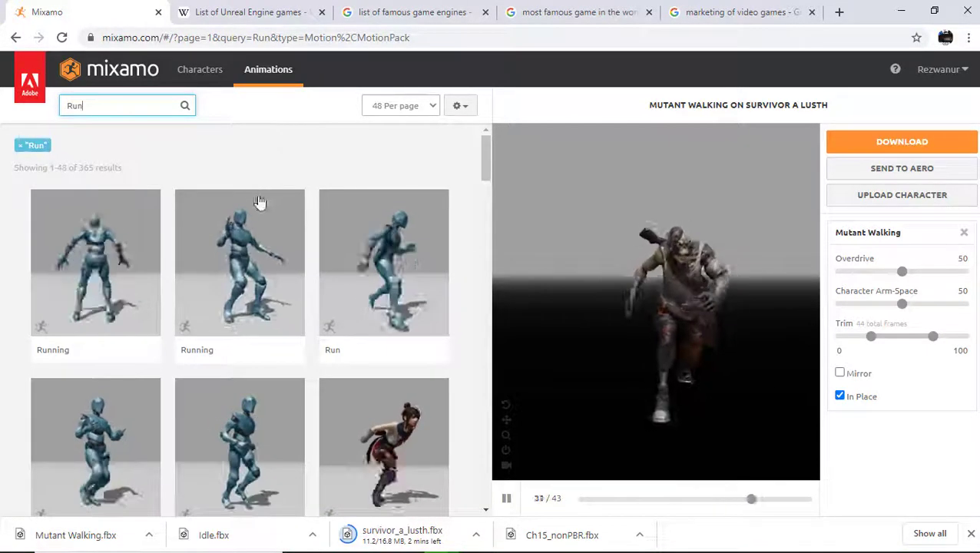
{"action": "scroll", "coordinate": [254, 282], "scroll_direction": "down", "scroll_amount": 2}
{"action": "scroll", "coordinate": [232, 322], "scroll_direction": "down", "scroll_amount": 10}
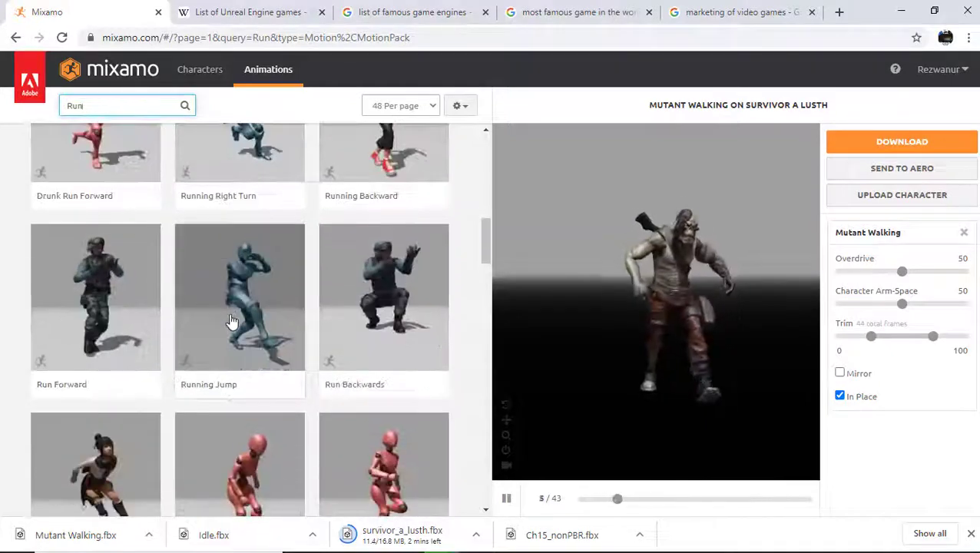
{"action": "scroll", "coordinate": [238, 322], "scroll_direction": "down", "scroll_amount": 9}
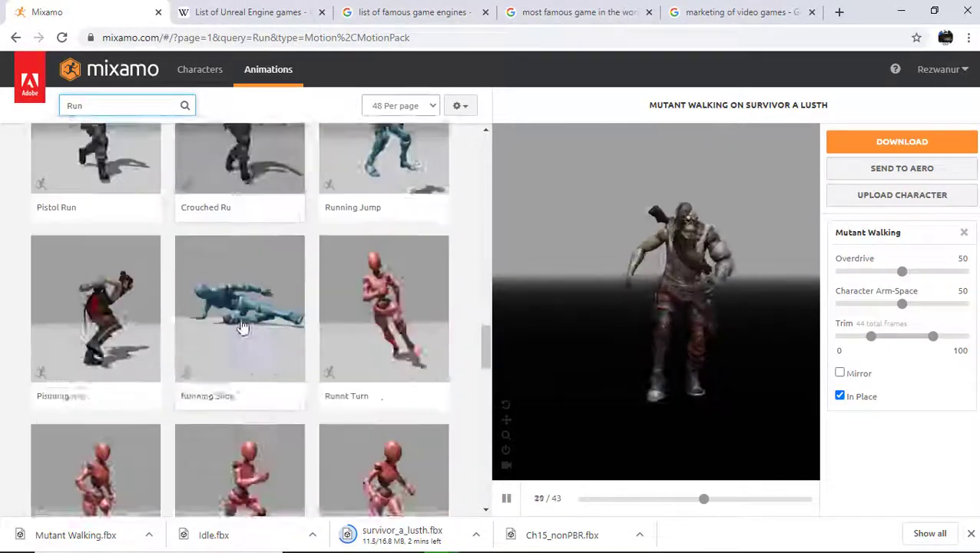
{"action": "scroll", "coordinate": [244, 327], "scroll_direction": "down", "scroll_amount": 9}
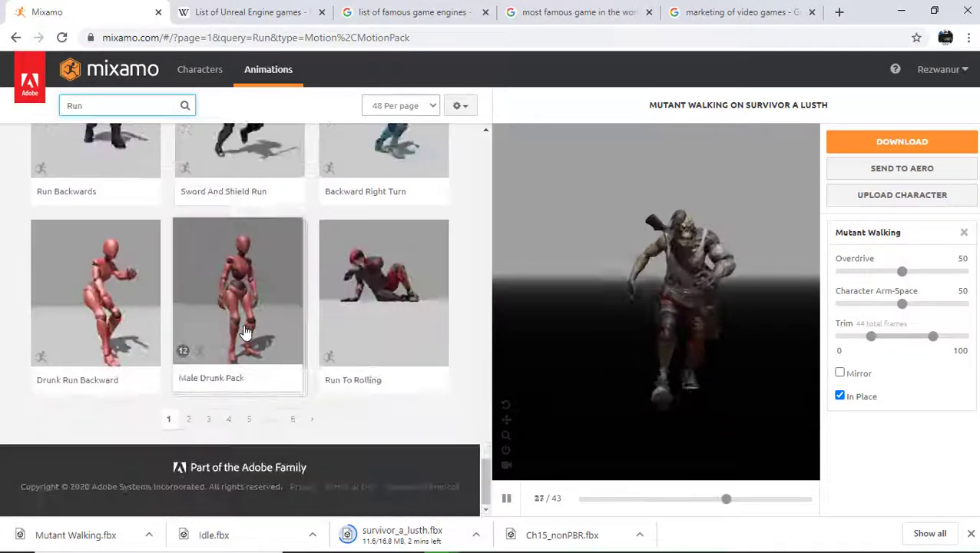
Examine the run animations on the third page of the search results
{"action": "left_click", "coordinate": [207, 418]}
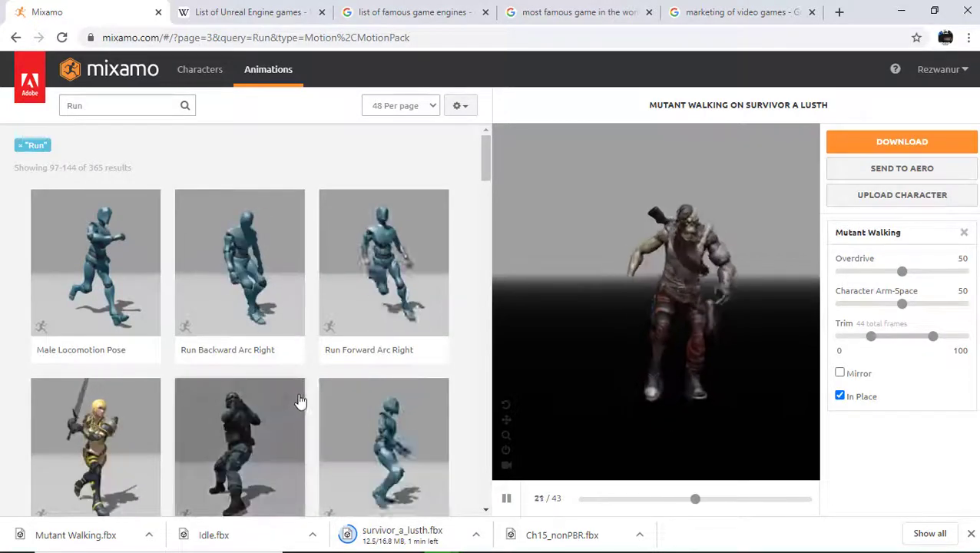
{"action": "scroll", "coordinate": [261, 395], "scroll_direction": "down", "scroll_amount": 4}
{"action": "scroll", "coordinate": [258, 397], "scroll_direction": "down", "scroll_amount": 2}
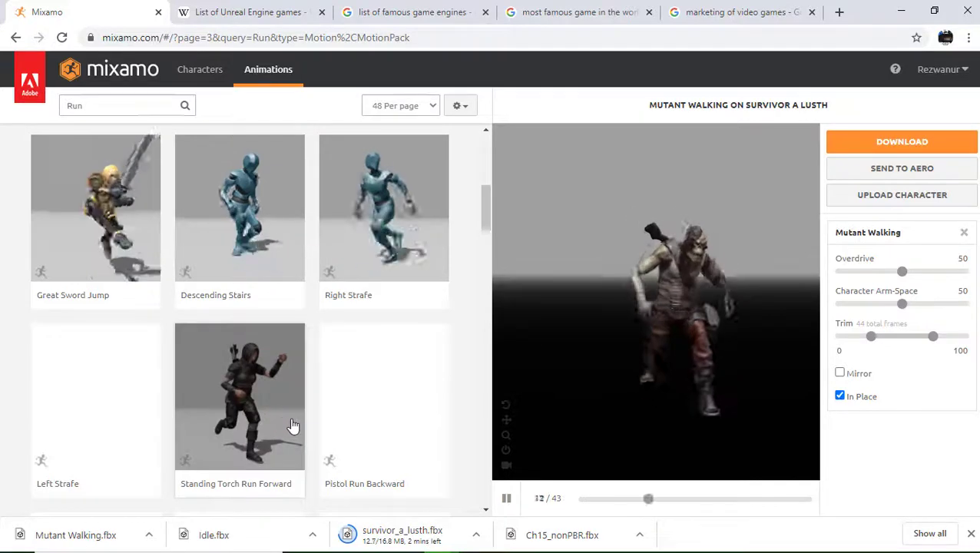
{"action": "scroll", "coordinate": [167, 379], "scroll_direction": "down", "scroll_amount": 2}
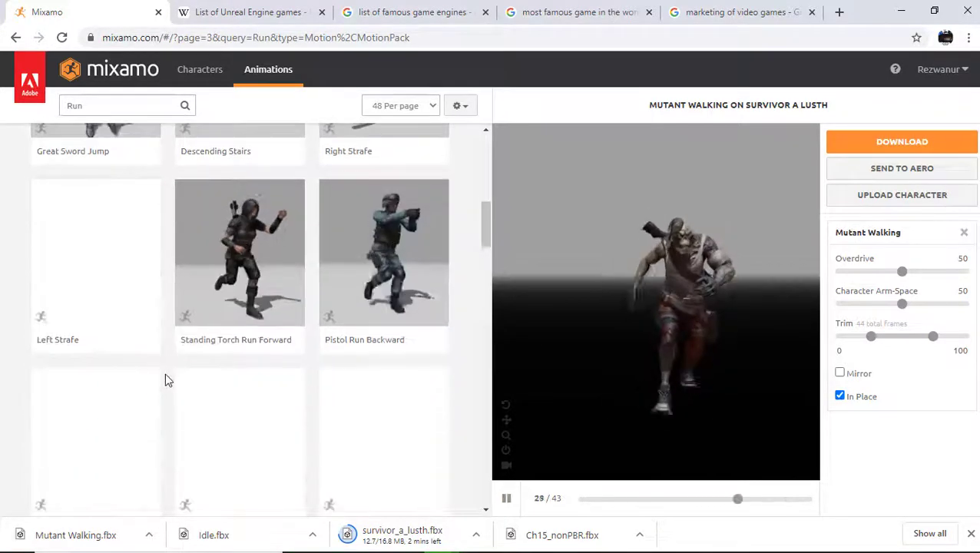
{"action": "scroll", "coordinate": [168, 379], "scroll_direction": "down", "scroll_amount": 3}
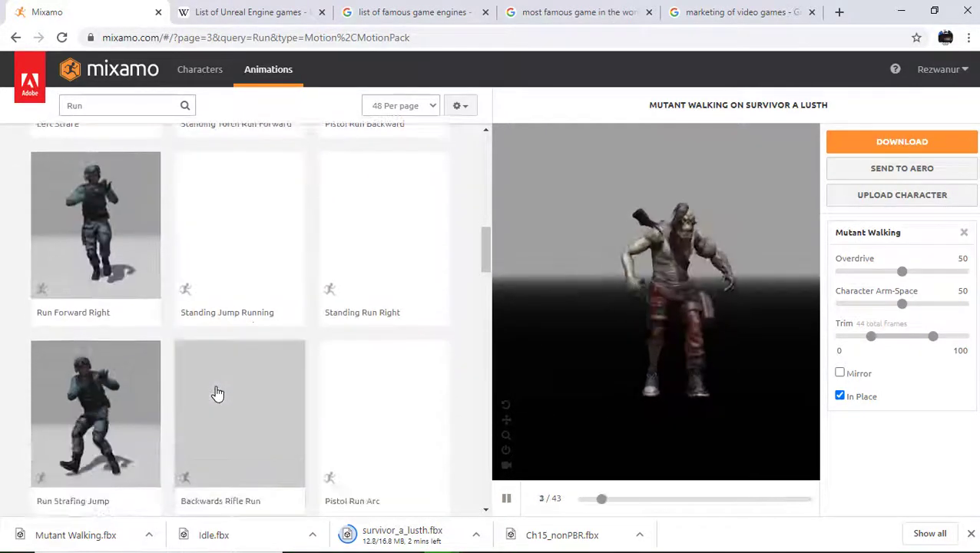
{"action": "scroll", "coordinate": [215, 394], "scroll_direction": "up", "scroll_amount": 2}
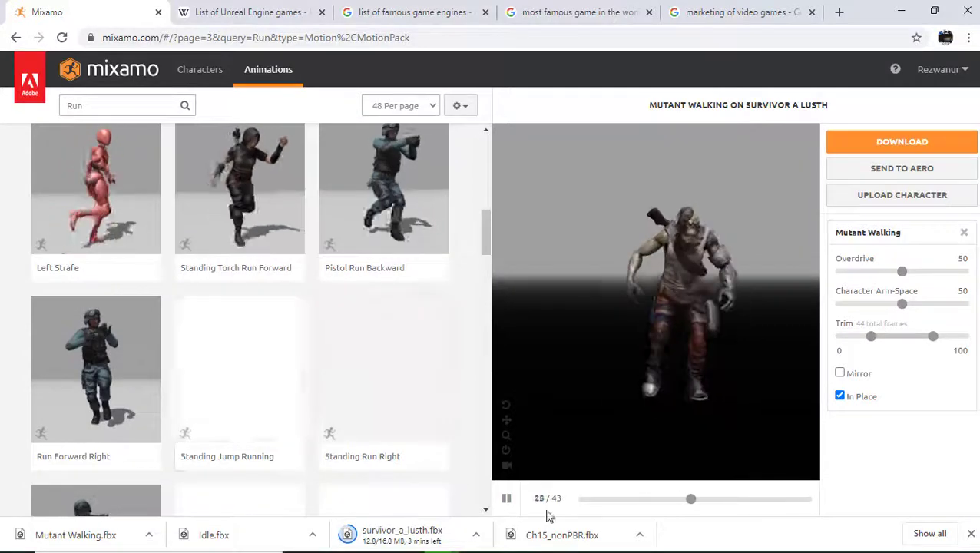
{"action": "mouse_move", "coordinate": [470, 537]}
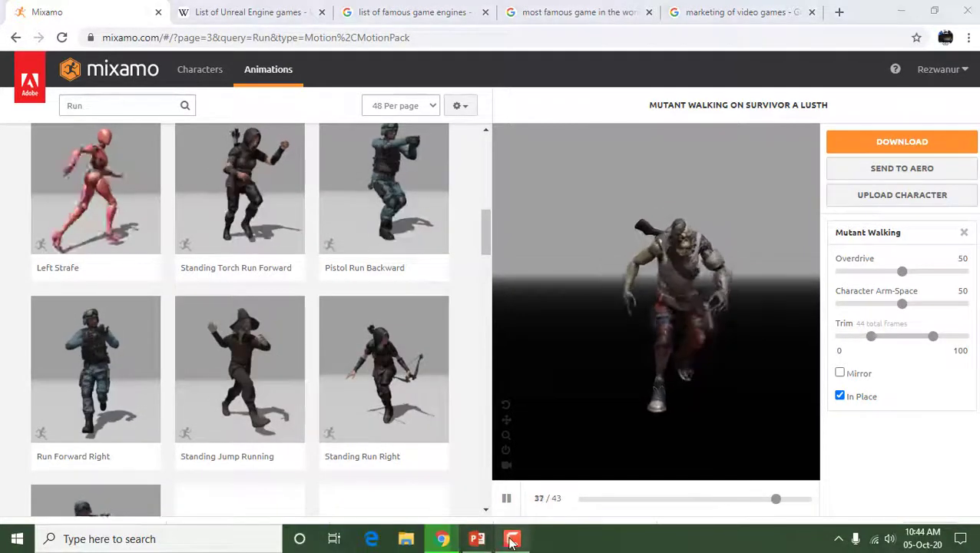
{"action": "left_click", "coordinate": [477, 538]}
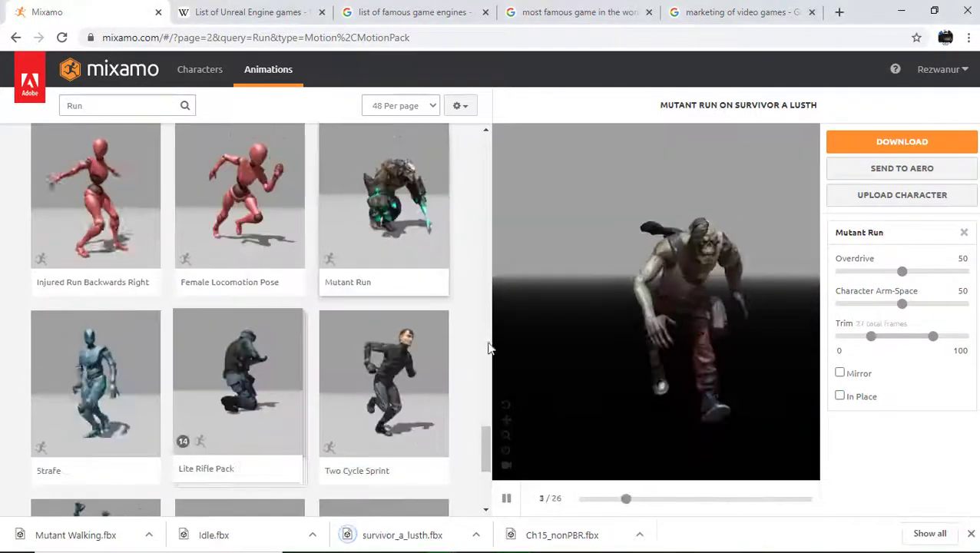
Apply Standing Run Forward with In Place enabled and Character Arm-Space 33, and download it as FBX(.fbx), without skin, at 60 frames per second
{"action": "left_click", "coordinate": [840, 395]}
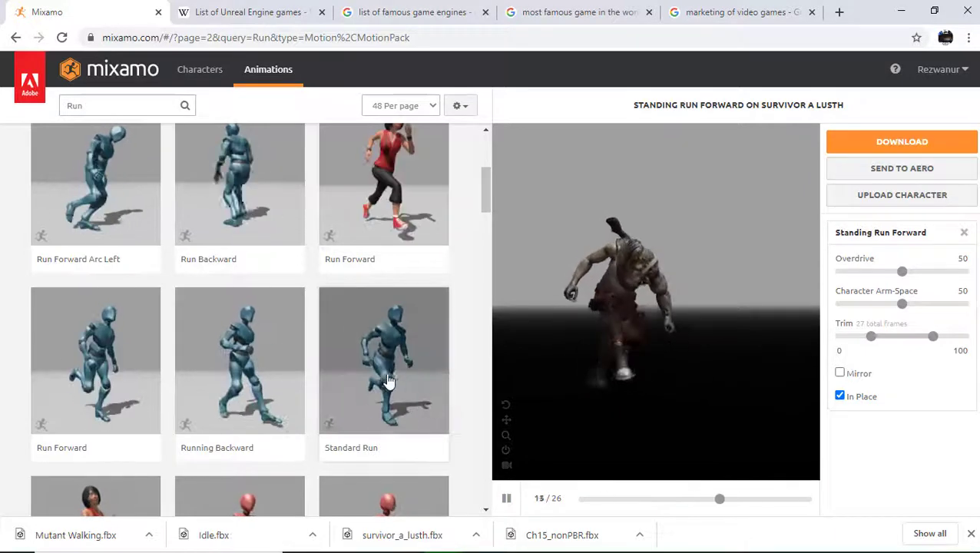
{"action": "scroll", "coordinate": [424, 388], "scroll_direction": "down", "scroll_amount": 4}
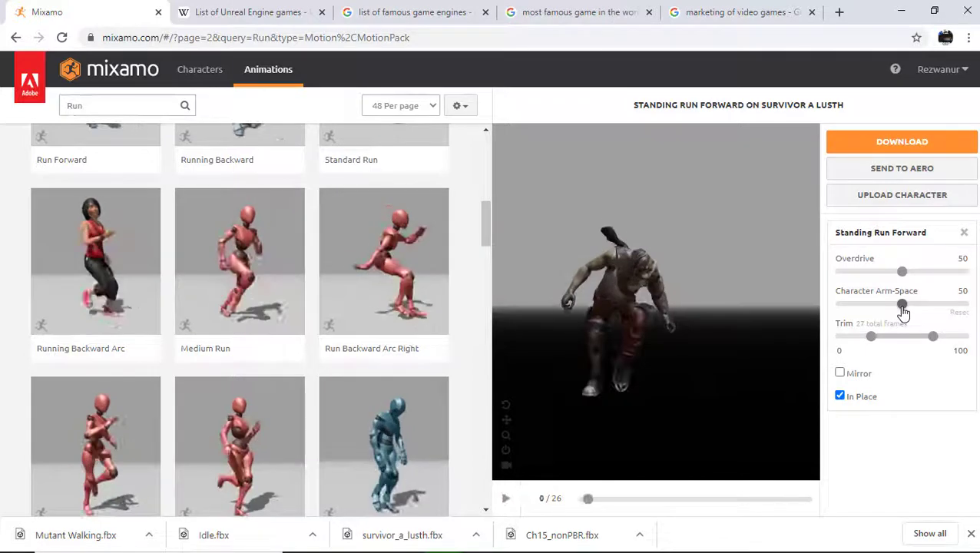
{"action": "left_click_drag", "start_coordinate": [882, 311], "coordinate": [880, 314]}
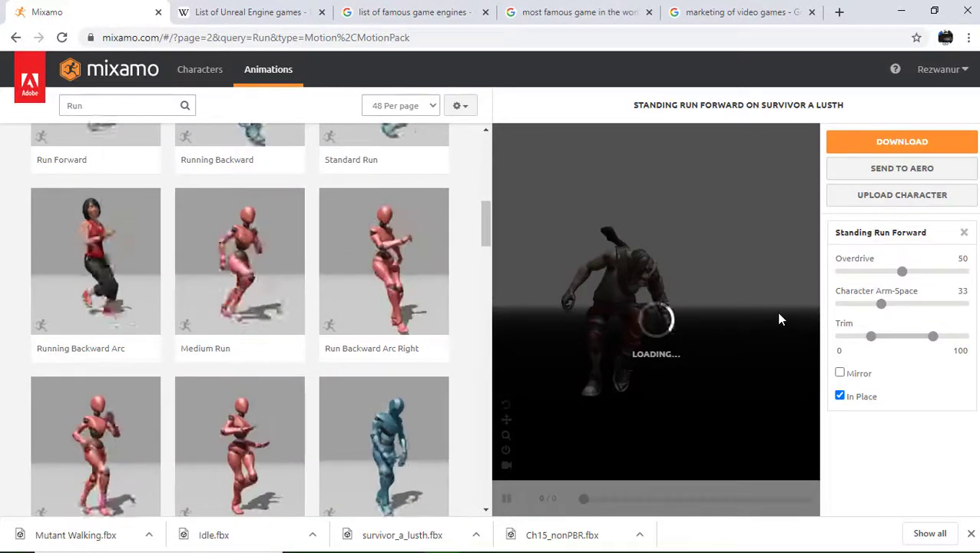
{"action": "left_click", "coordinate": [890, 143]}
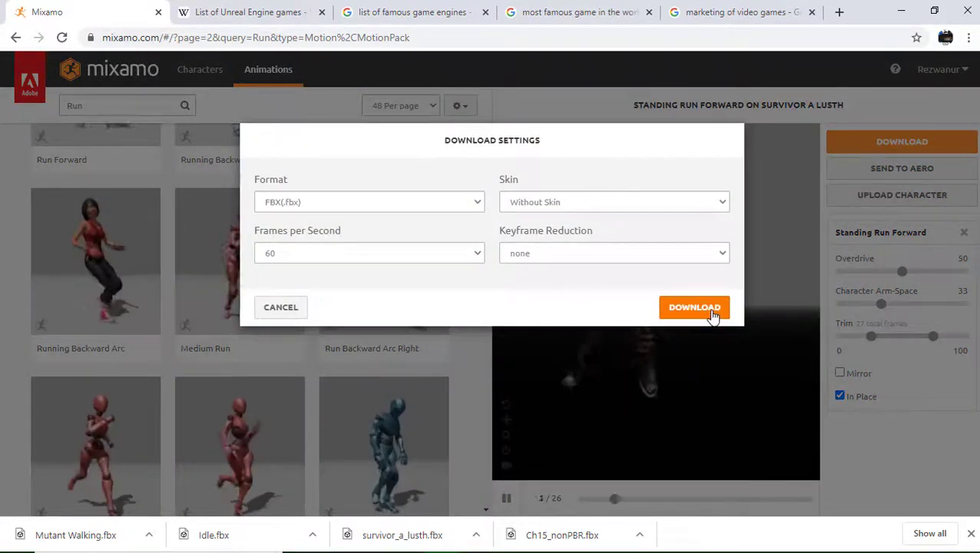
{"action": "left_click", "coordinate": [711, 309]}
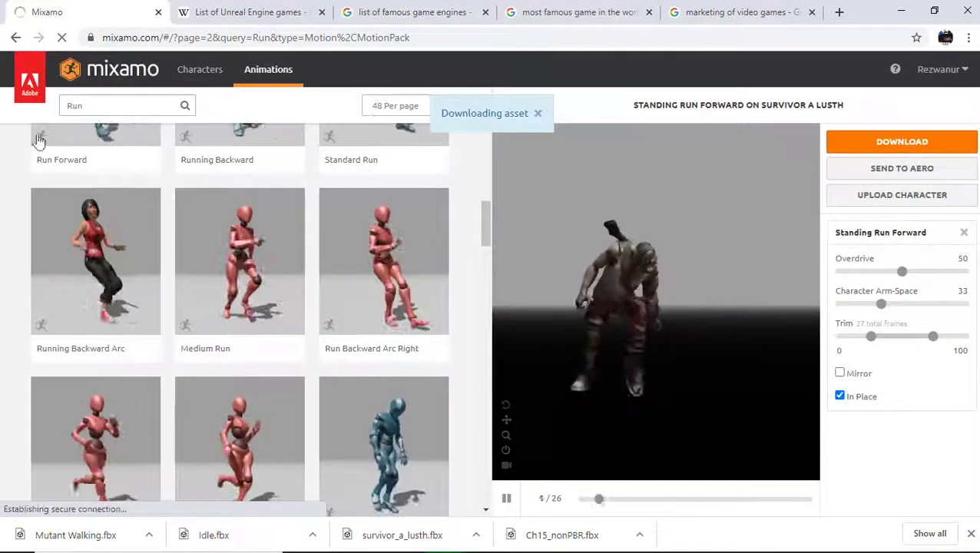
Replace the run search with a search for "Jump up" animations
{"action": "double_click", "coordinate": [72, 107]}
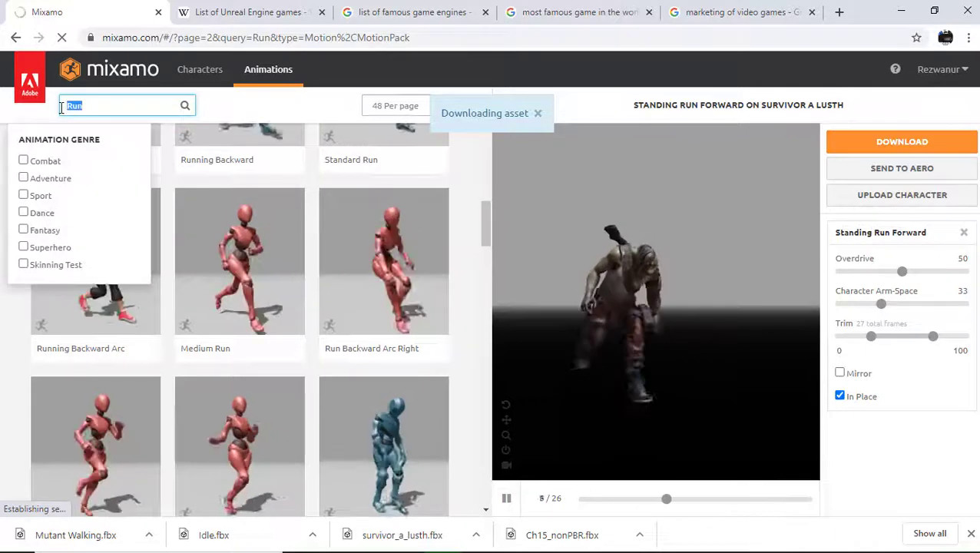
{"action": "key", "text": "BackSpace"}
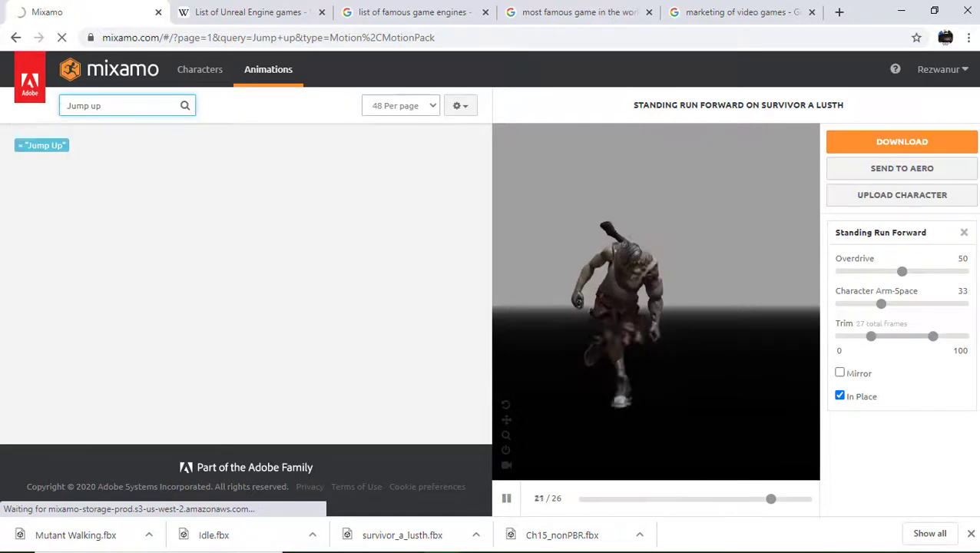
{"action": "left_click", "coordinate": [512, 539]}
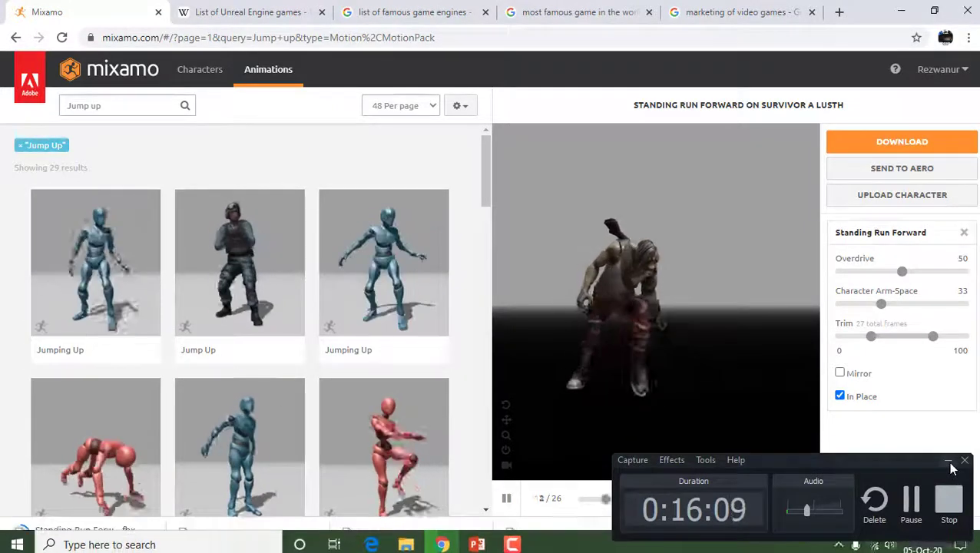
Apply the first Jumping Up animation to the character and download it as FBX(.fbx), without skin, at 60 frames per second
{"action": "left_click", "coordinate": [101, 244]}
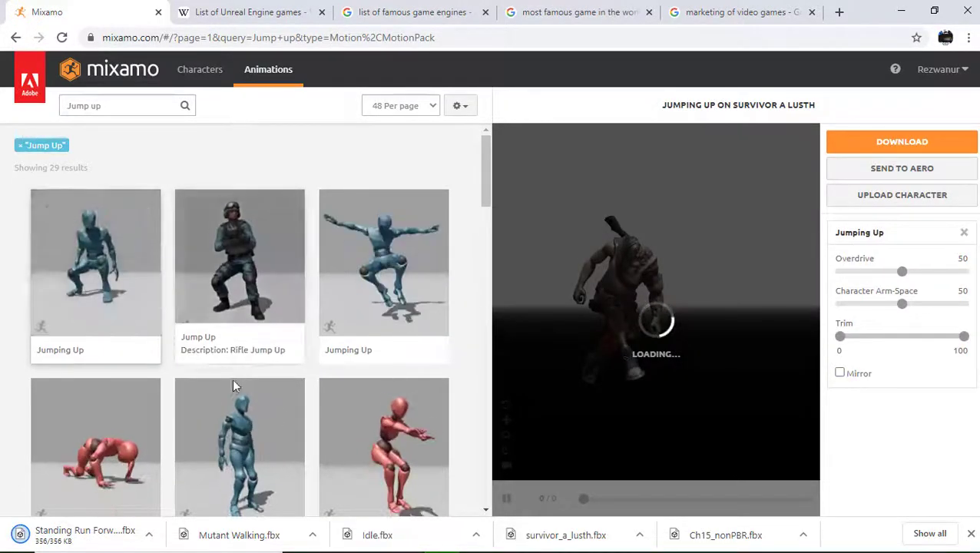
{"action": "scroll", "coordinate": [236, 399], "scroll_direction": "down", "scroll_amount": 1}
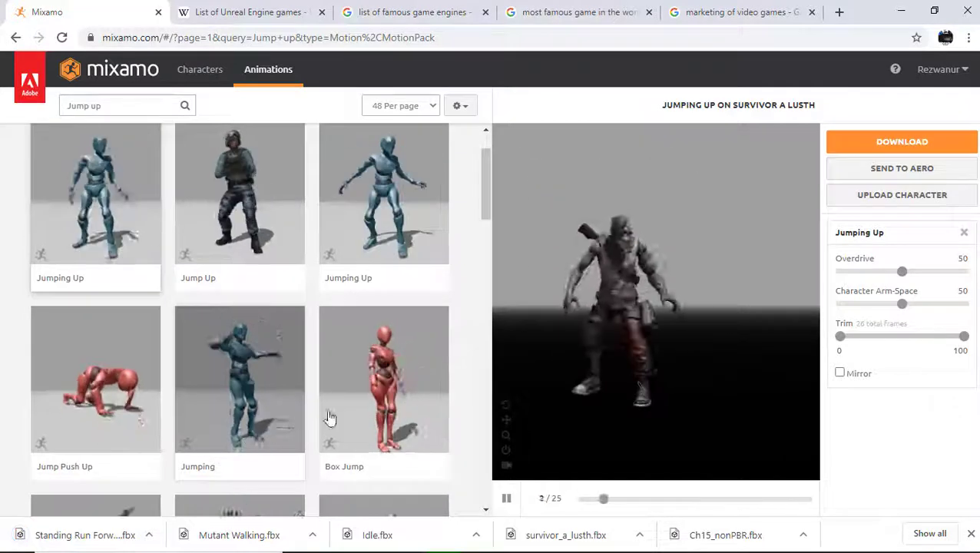
{"action": "left_click", "coordinate": [908, 149]}
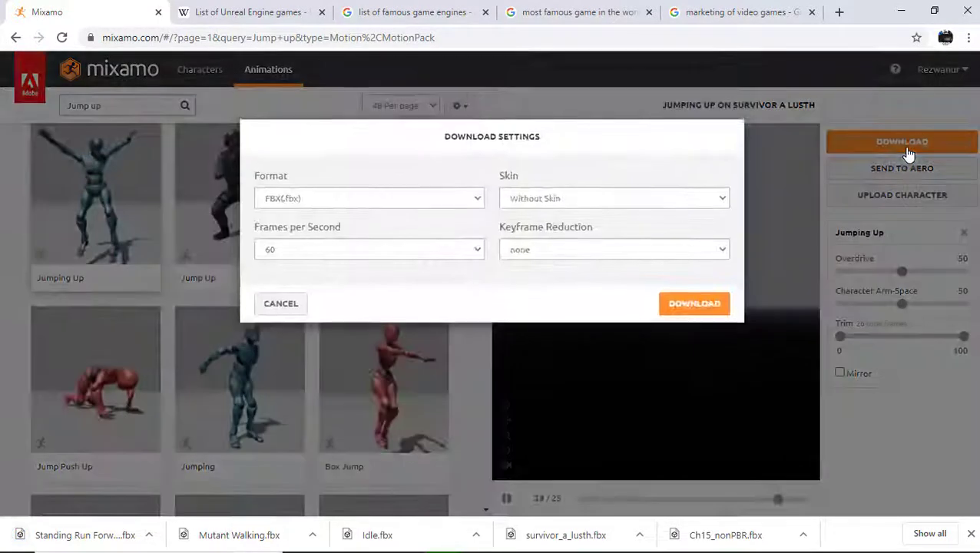
{"action": "left_click", "coordinate": [678, 309]}
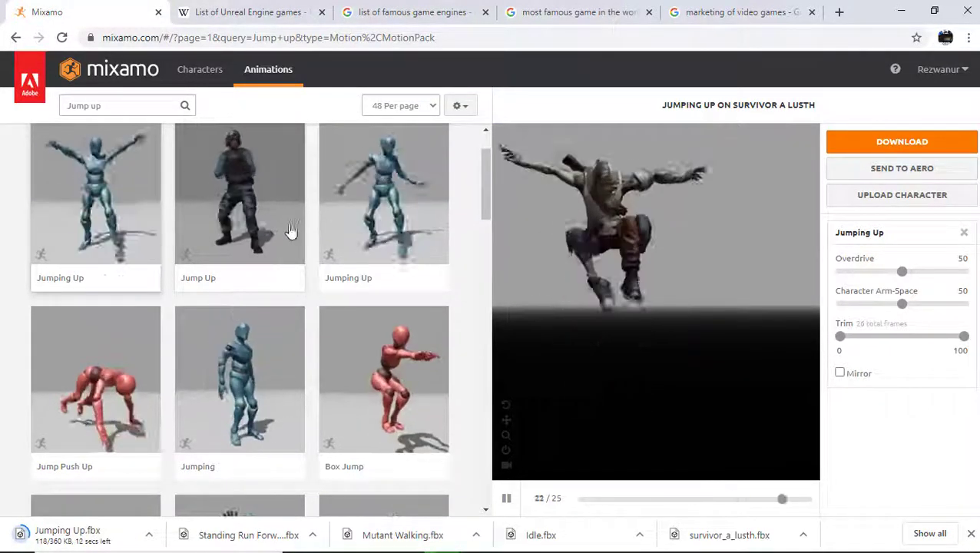
Replace the "Jump up" search with a search for "Jump loop" animations
{"action": "scroll", "coordinate": [250, 152], "scroll_direction": "up", "scroll_amount": 1}
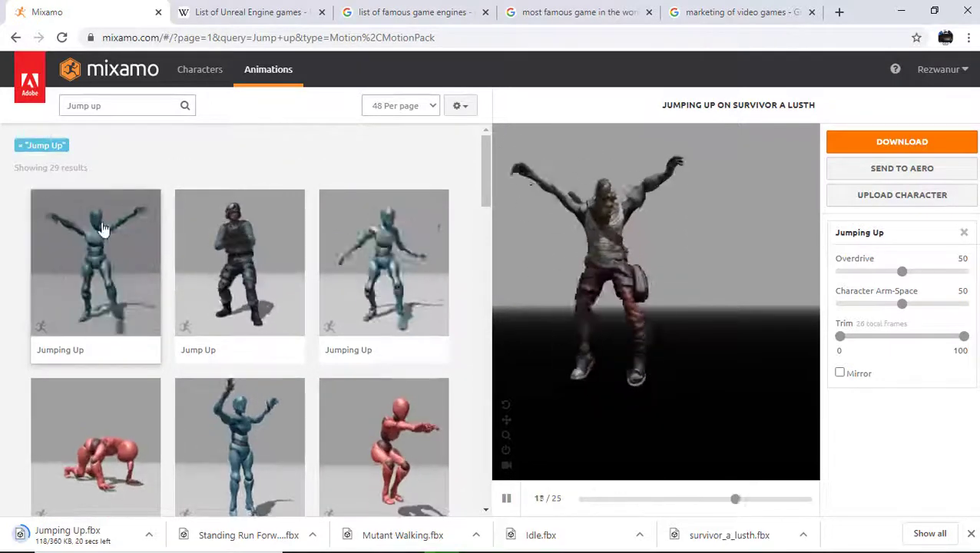
{"action": "left_click", "coordinate": [63, 105]}
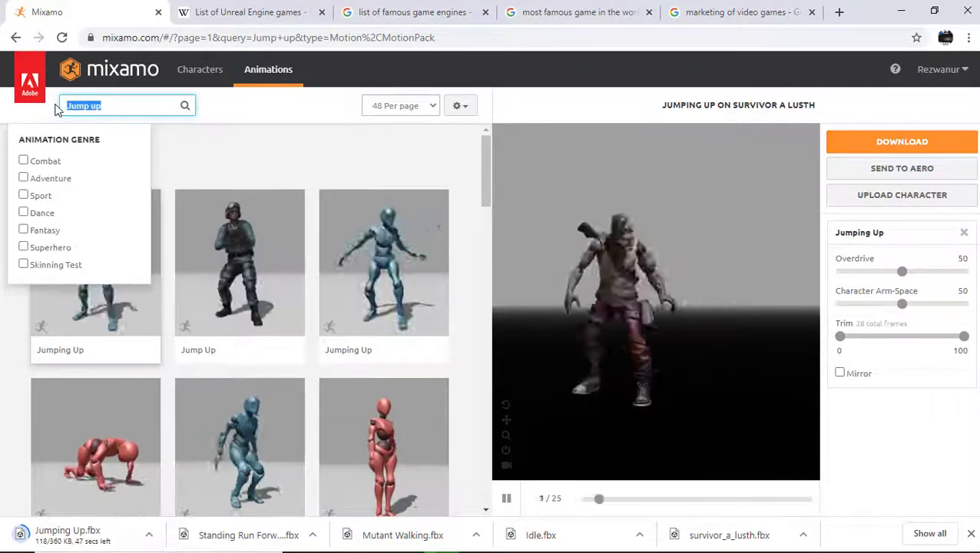
{"action": "type", "text": "Juj"}
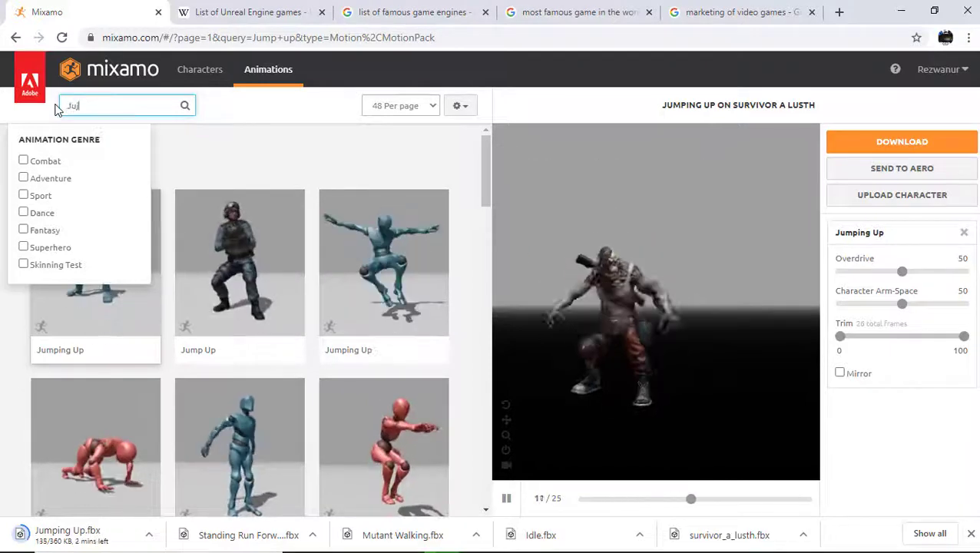
{"action": "type", "text": "mp"}
{"action": "key", "text": "BackSpace"}
{"action": "key", "text": "BackSpace"}
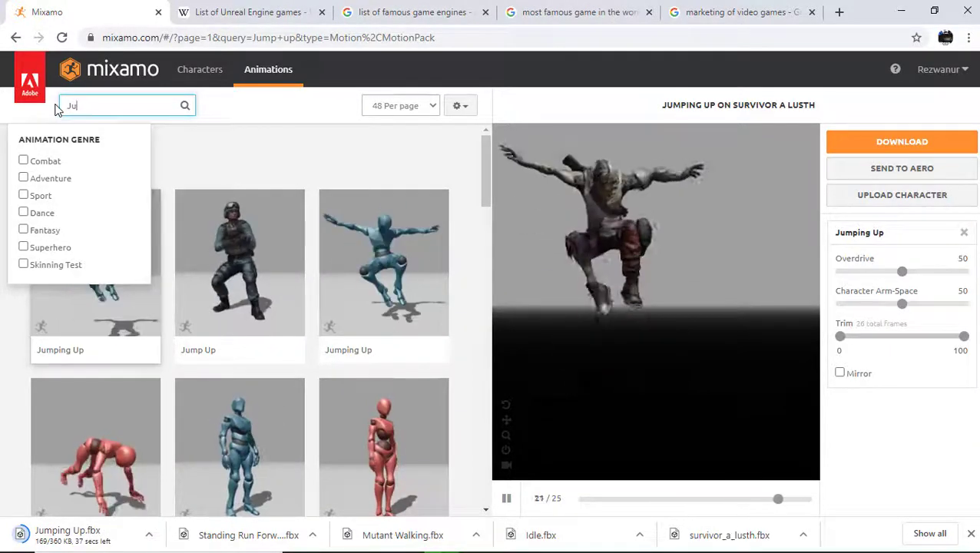
{"action": "type", "text": "mp loop"}
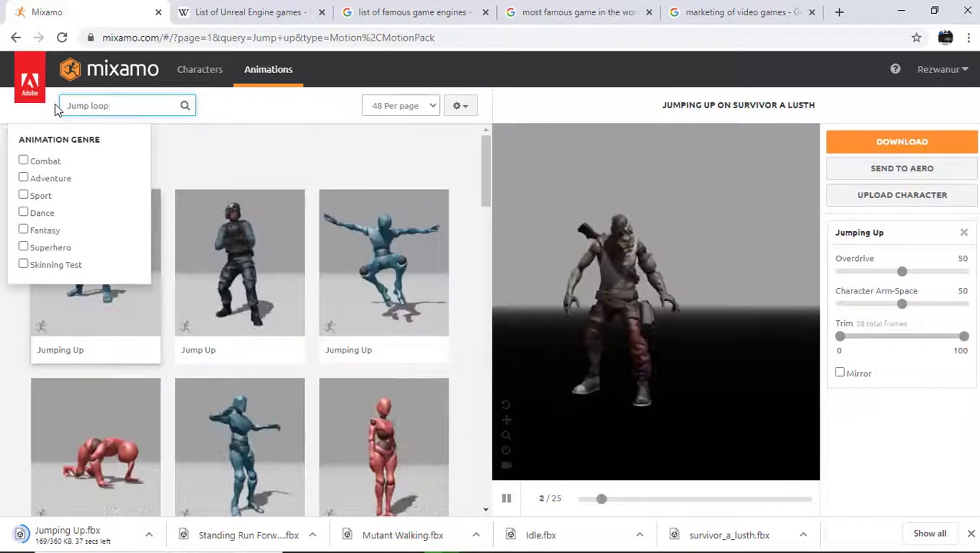
{"action": "key", "text": "Return"}
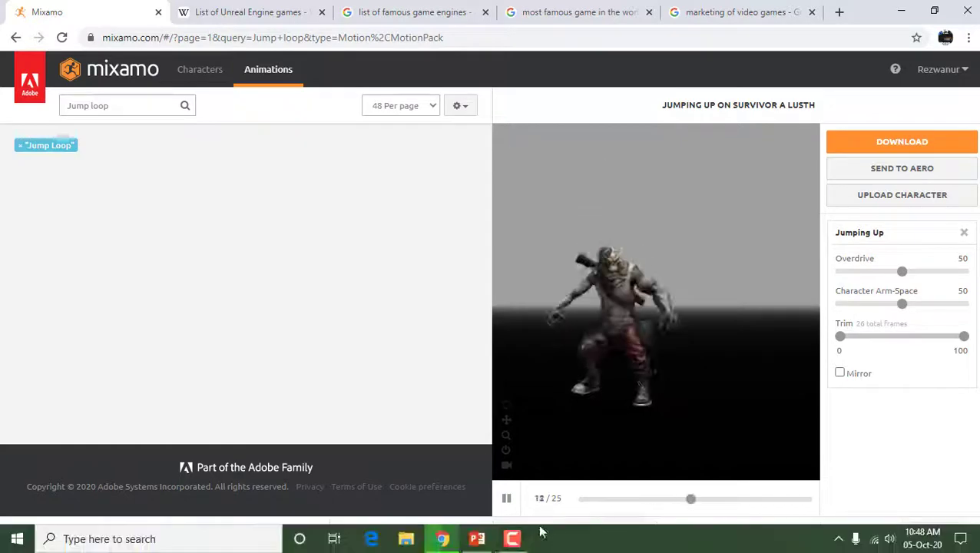
{"action": "left_click", "coordinate": [512, 541]}
{"action": "left_click", "coordinate": [909, 500]}
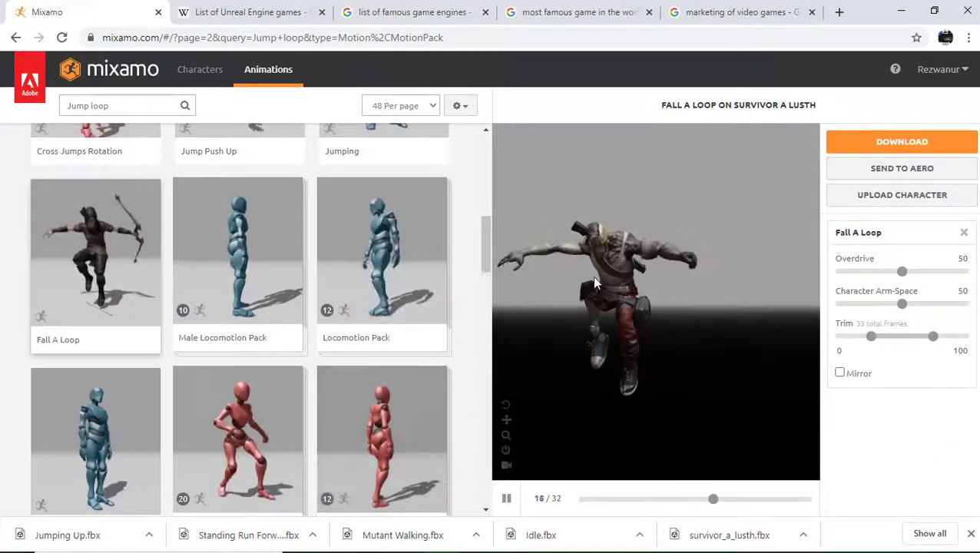
Download the Fall A Loop animation as FBX(.fbx), without skin, at 60 frames per second, with no keyframe reduction
{"action": "mouse_move", "coordinate": [580, 367]}
{"action": "left_mouse_down"}
{"action": "mouse_move", "coordinate": [618, 370]}
{"action": "mouse_move", "coordinate": [530, 373]}
{"action": "mouse_move", "coordinate": [588, 446]}
{"action": "mouse_move", "coordinate": [605, 323]}
{"action": "mouse_move", "coordinate": [572, 370]}
{"action": "left_mouse_up"}
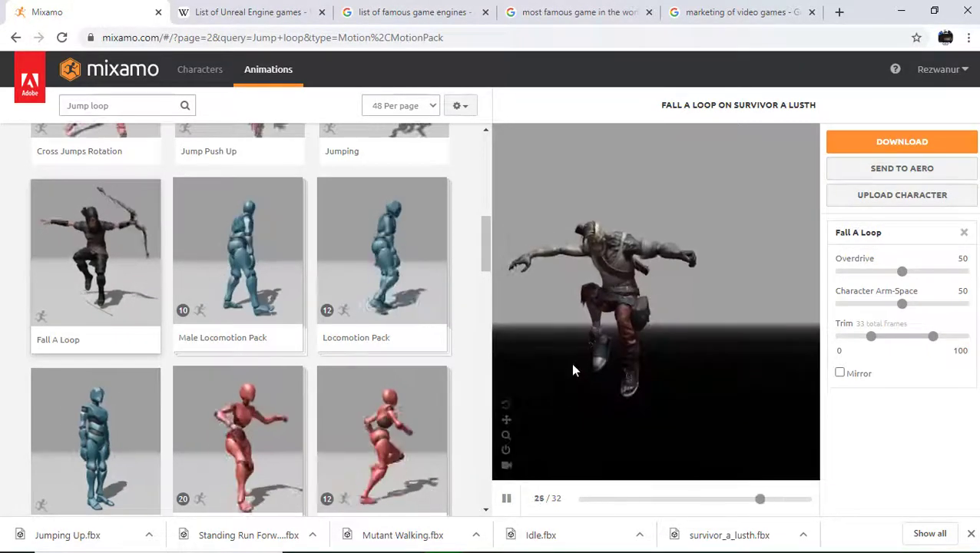
{"action": "left_click", "coordinate": [890, 146]}
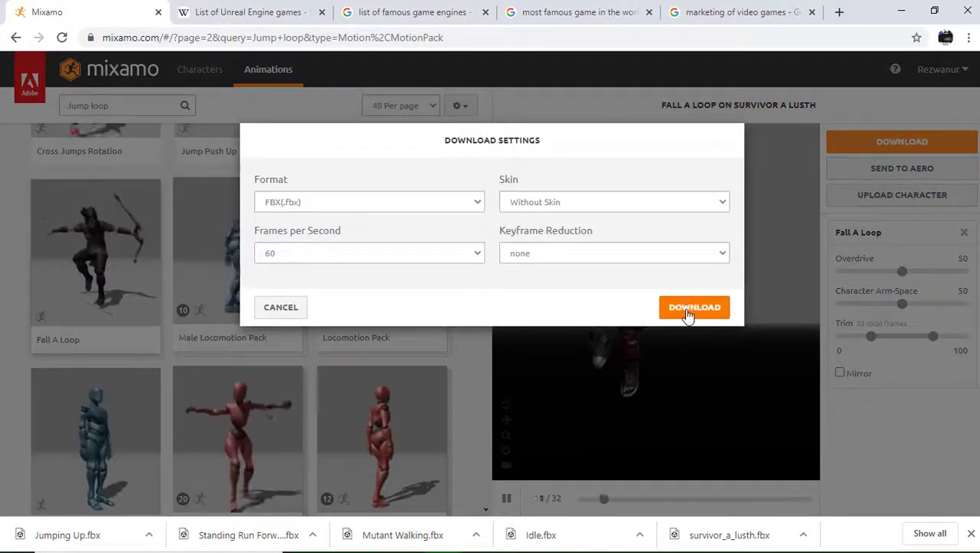
{"action": "left_click", "coordinate": [689, 309]}
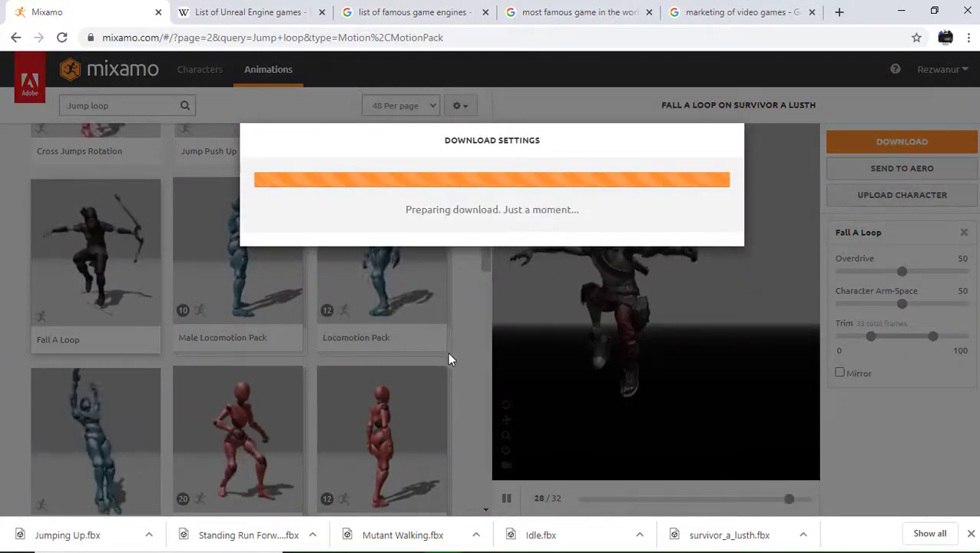